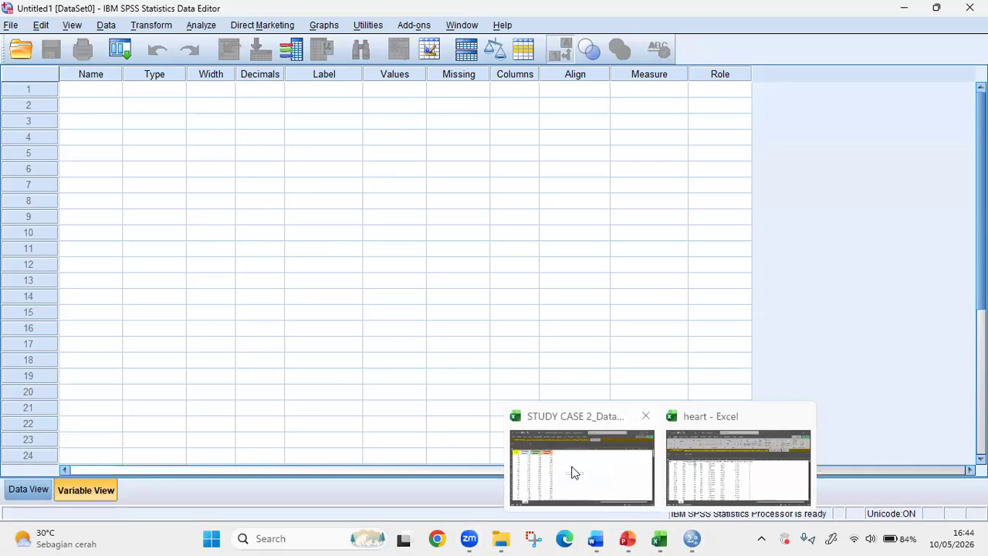
- Switch to the STUDY CASE 2 workbook in Excel and review its Usia and three Perumahan Cluster columns
left_click(572, 468)
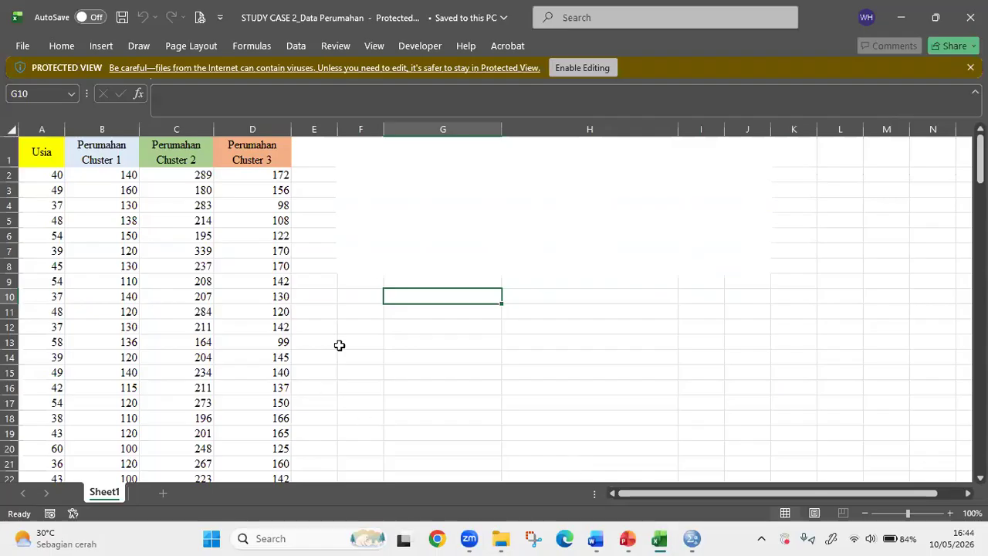
left_click(244, 199)
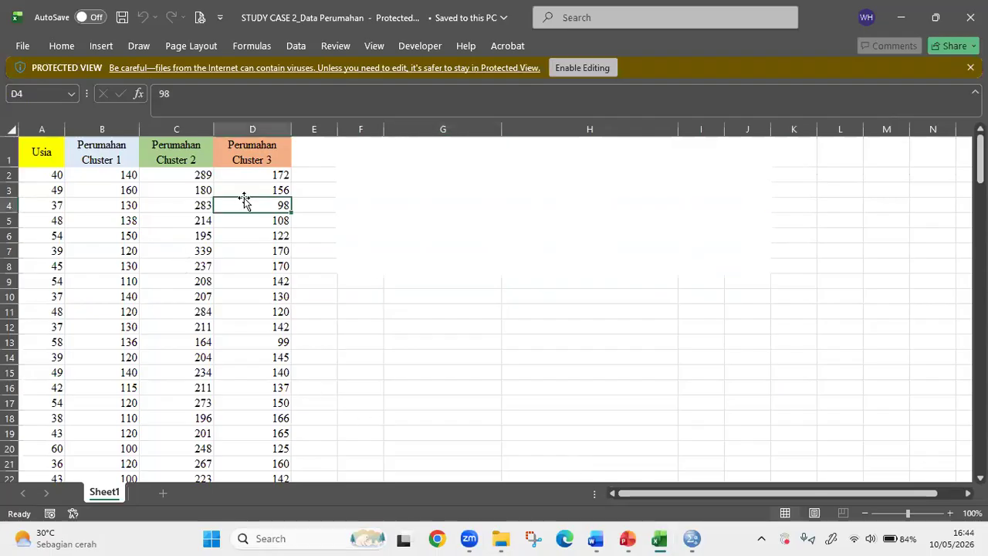
left_click(35, 159)
left_click(90, 154)
left_click(184, 155)
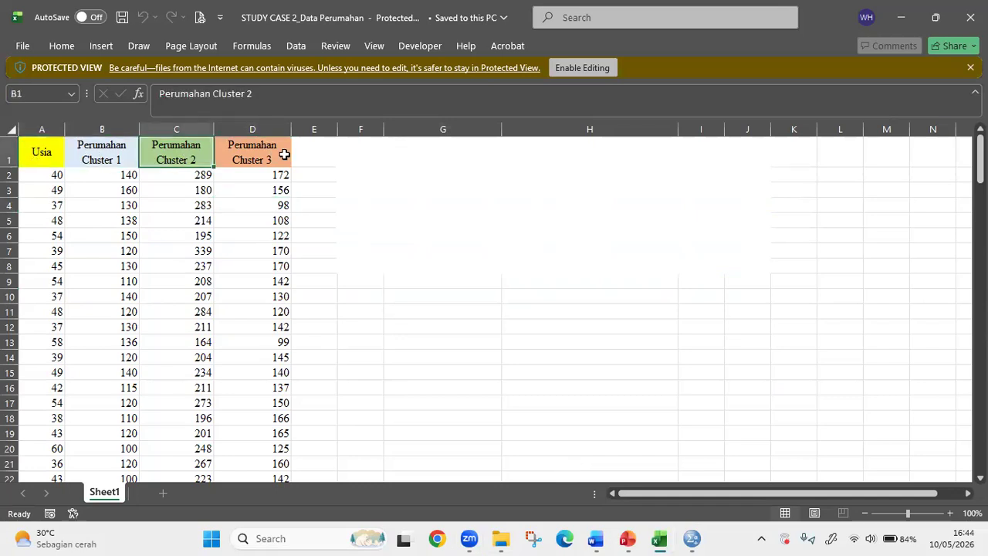
left_click(282, 154)
left_click(440, 217)
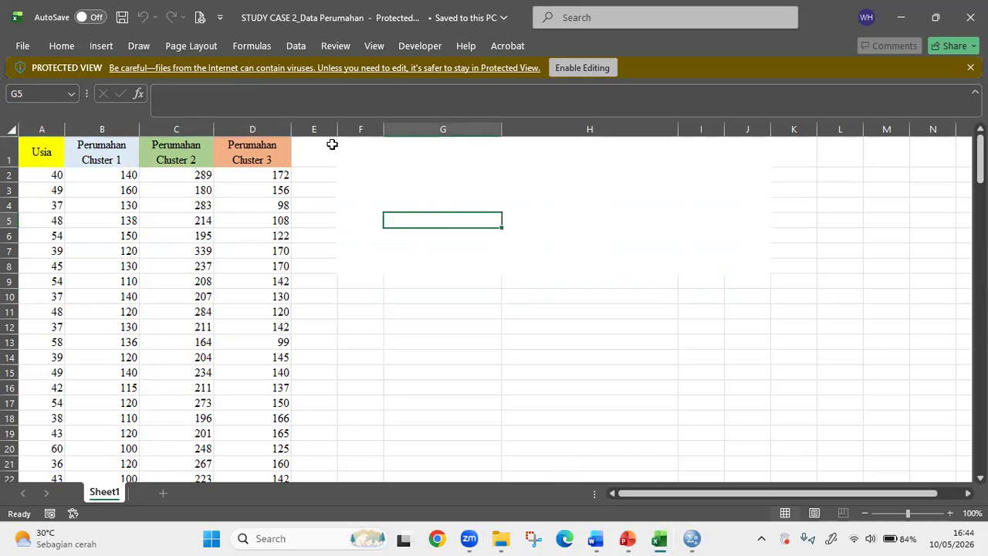
left_click_drag(41, 152, 271, 399)
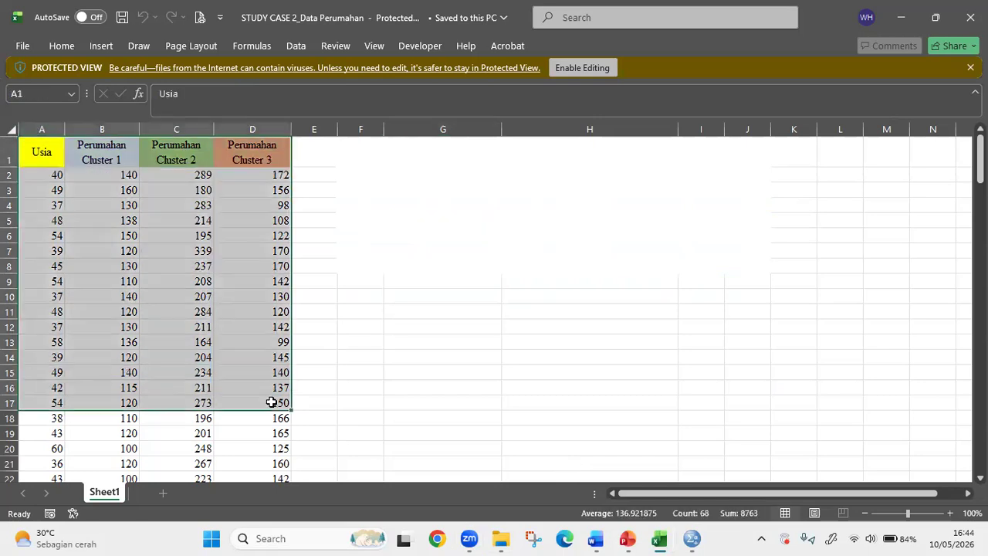
left_click(406, 266)
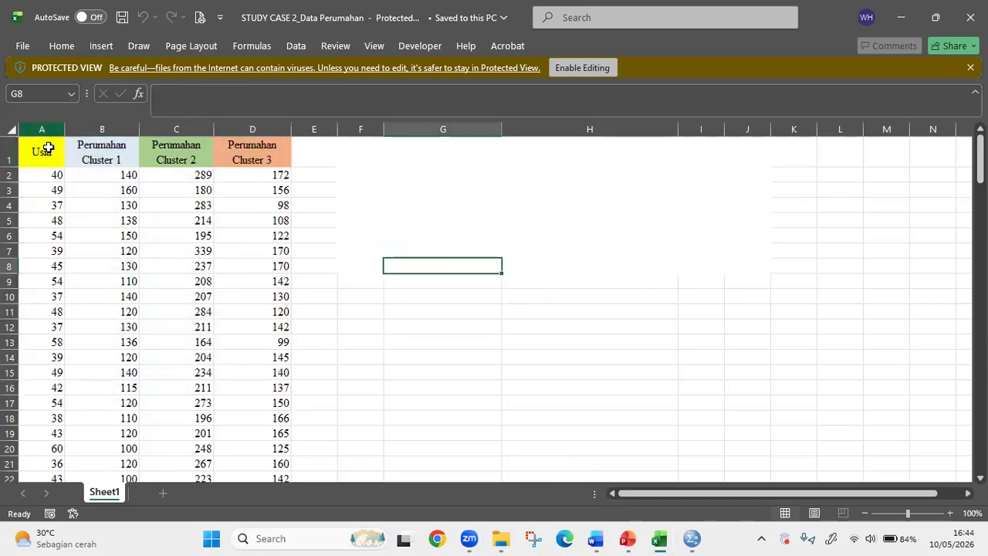
- Compare the Usia column with each of the Perumahan Cluster columns in turn
left_click(44, 147)
left_click(103, 152)
left_click(40, 152)
left_click(196, 148)
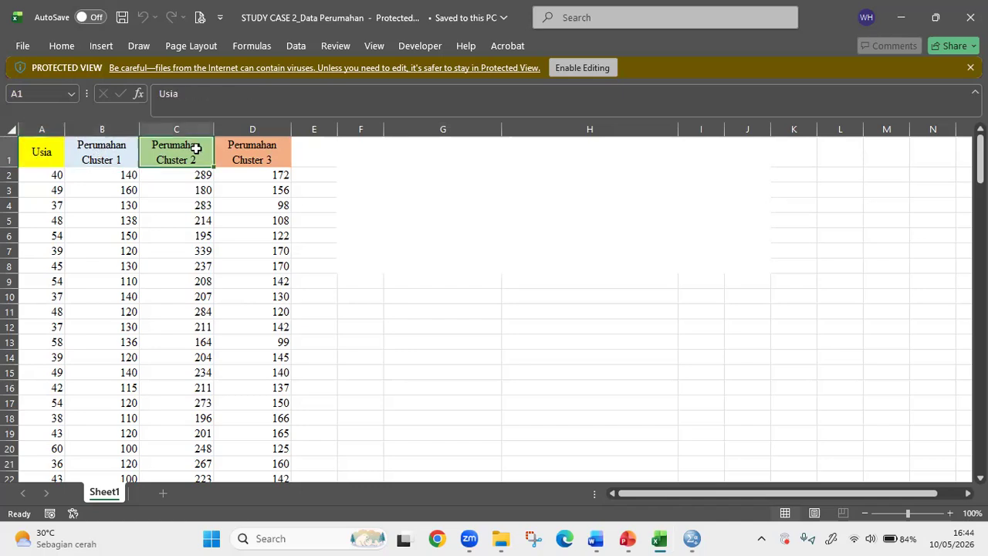
left_click(40, 154)
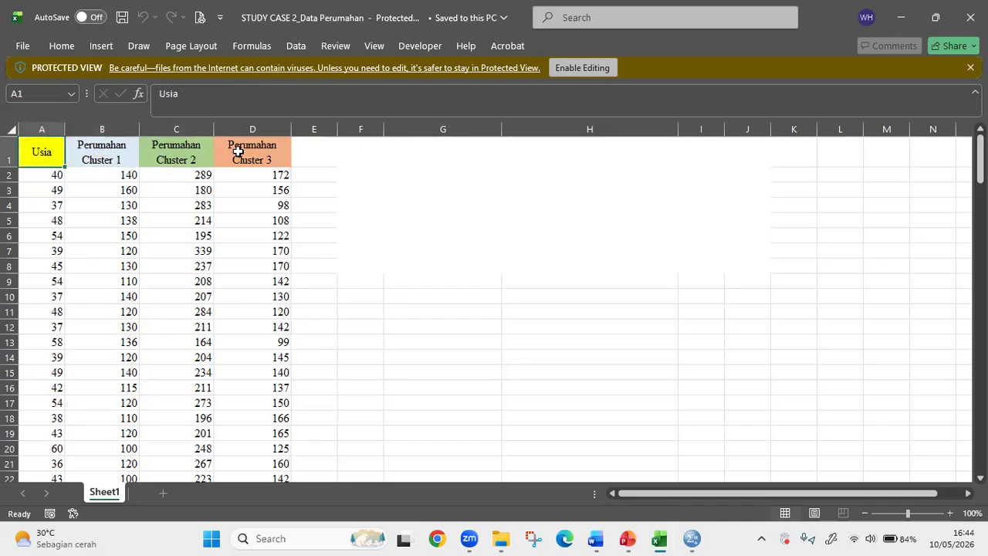
left_click(238, 151)
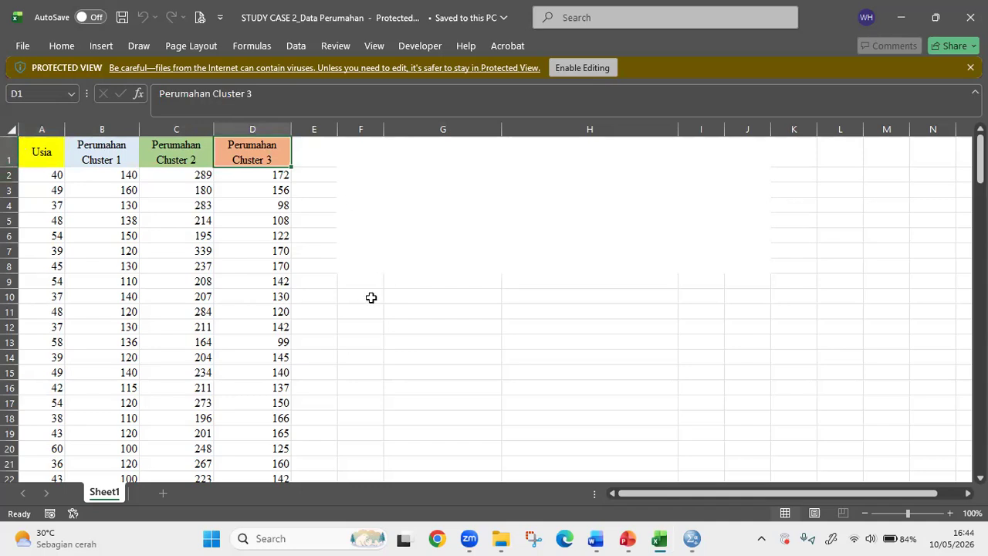
left_click(40, 152)
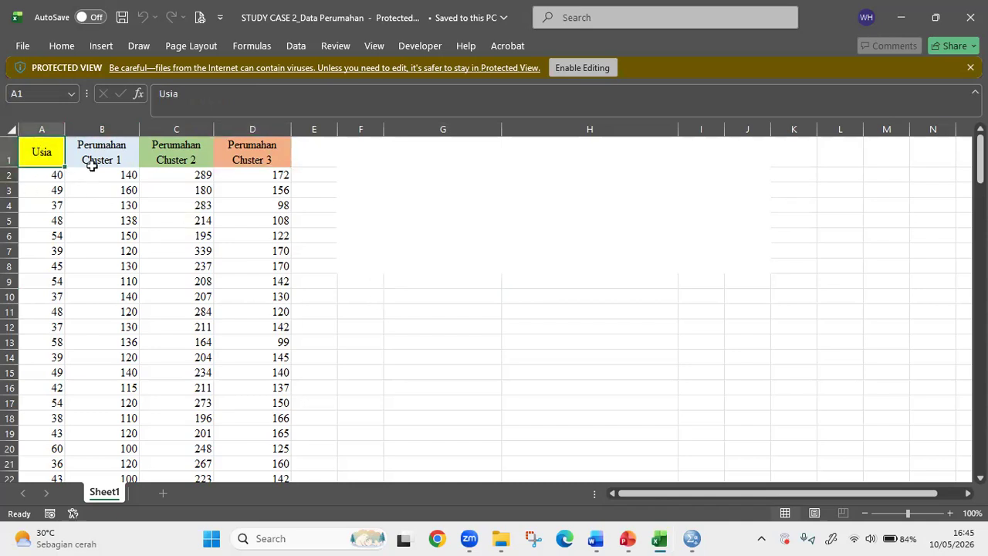
- With editing enabled, enter "usia" in cell F10 and "cluster 1" in cell G10
left_click(370, 302)
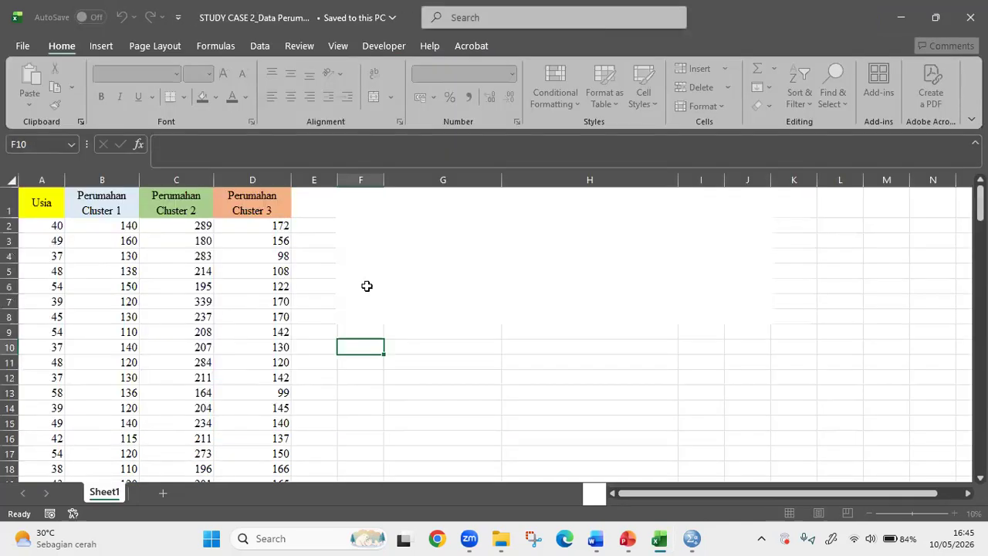
type("usia")
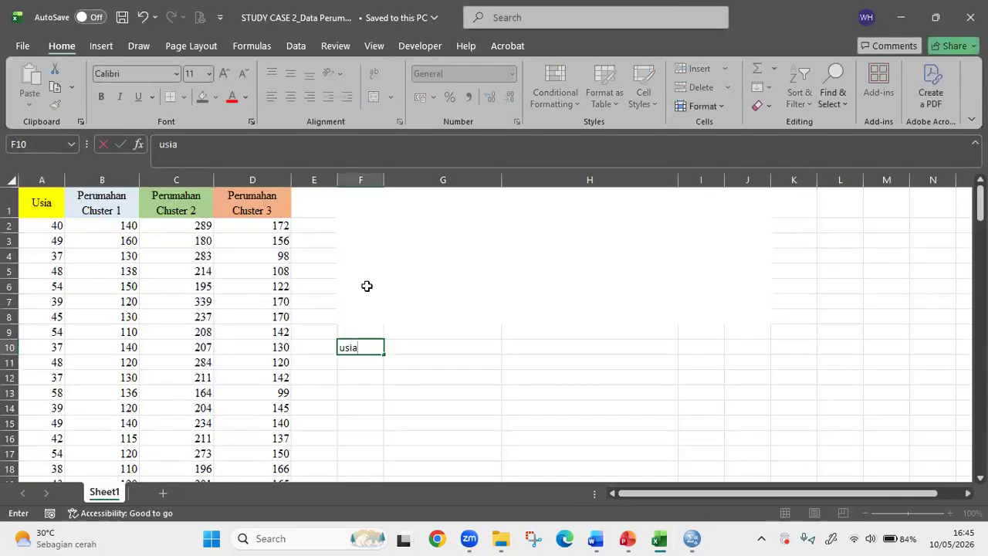
key("Tab")
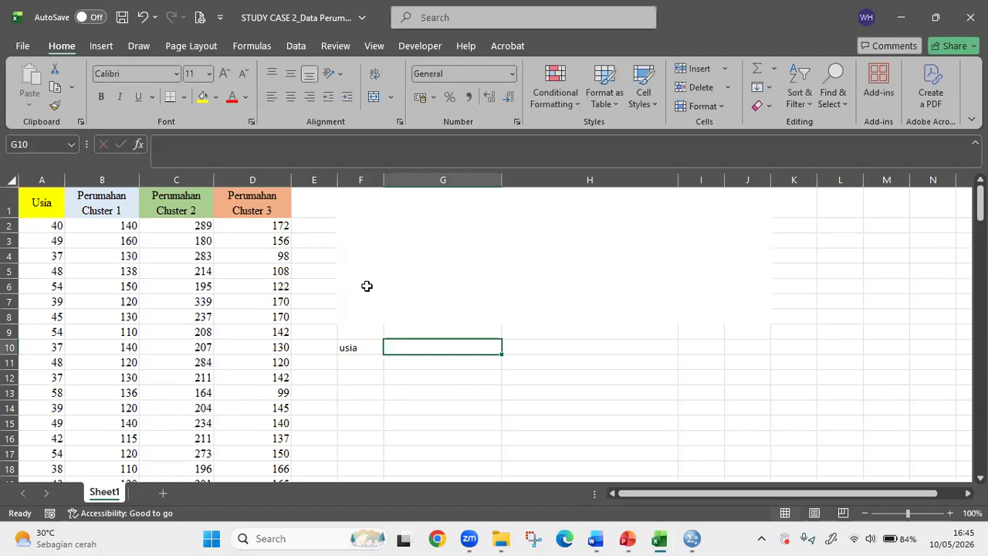
type("cluster 1")
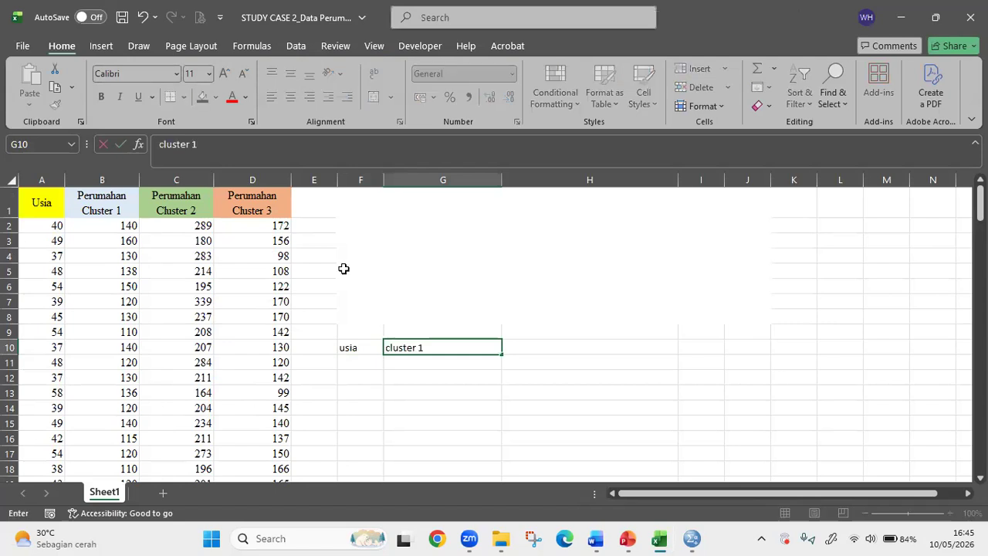
- Copy the usia and cluster 1 pair from F10:G10 into rows 11 and 12
left_click_drag(365, 347, 392, 348)
key("ctrl+c")
left_click(362, 363)
key("ctrl+v")
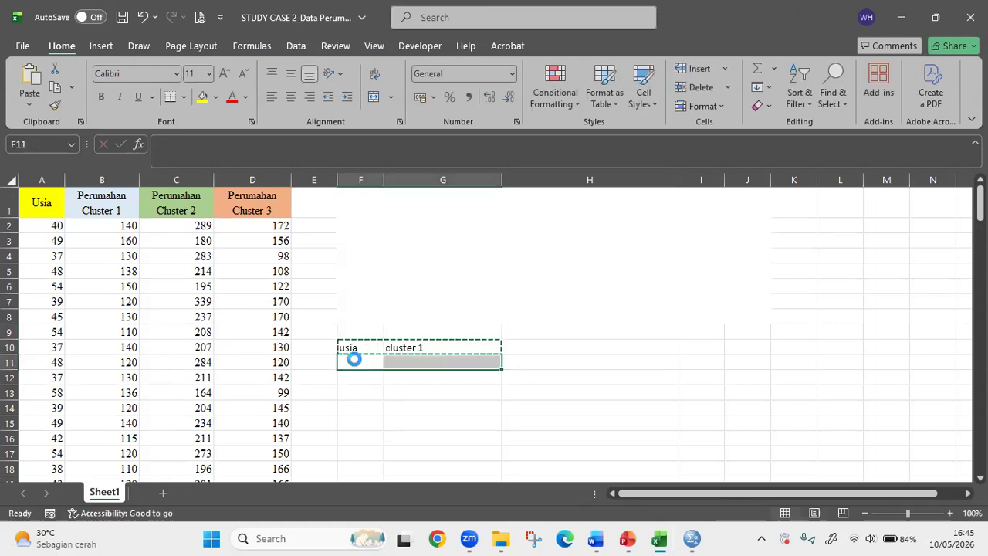
left_click(360, 378)
key("ctrl+v")
- Change the copied labels to "cluster 2" in G11 and "cluster 3" in G12
left_click(444, 349)
left_click(436, 362)
key("F2")
key("BackSpace")
type("2")
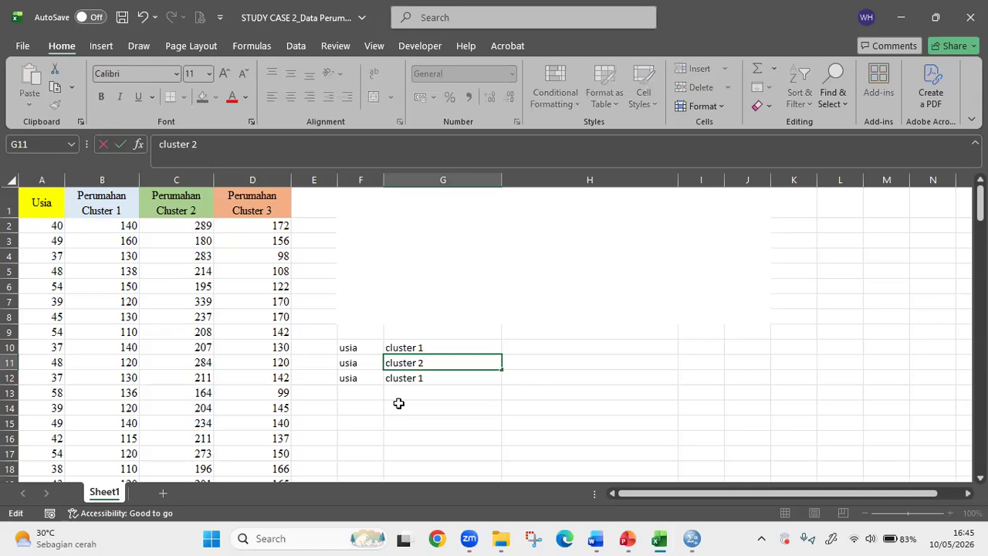
double_click(440, 378)
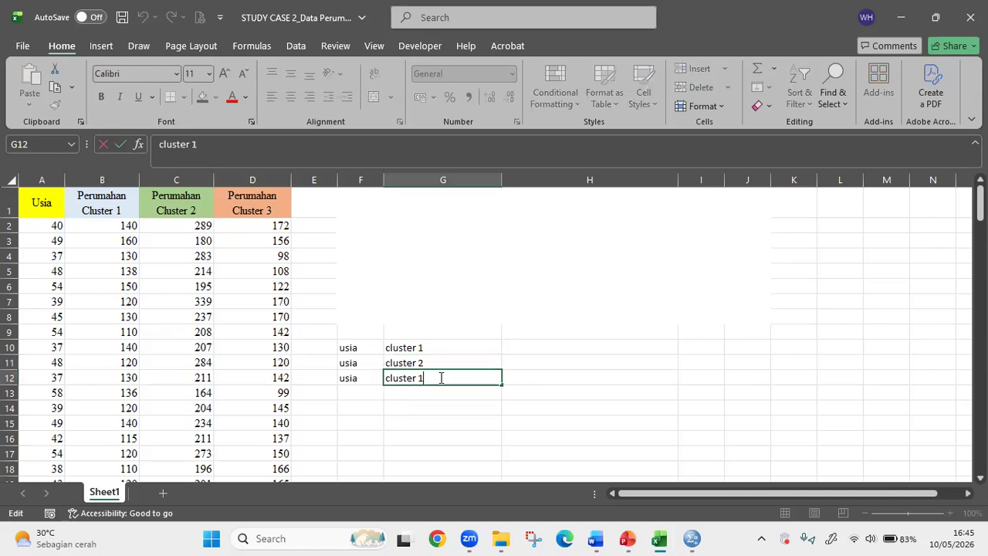
left_click(593, 376)
- Switch to the heart workbook and review the values in its Age column
left_click(684, 538)
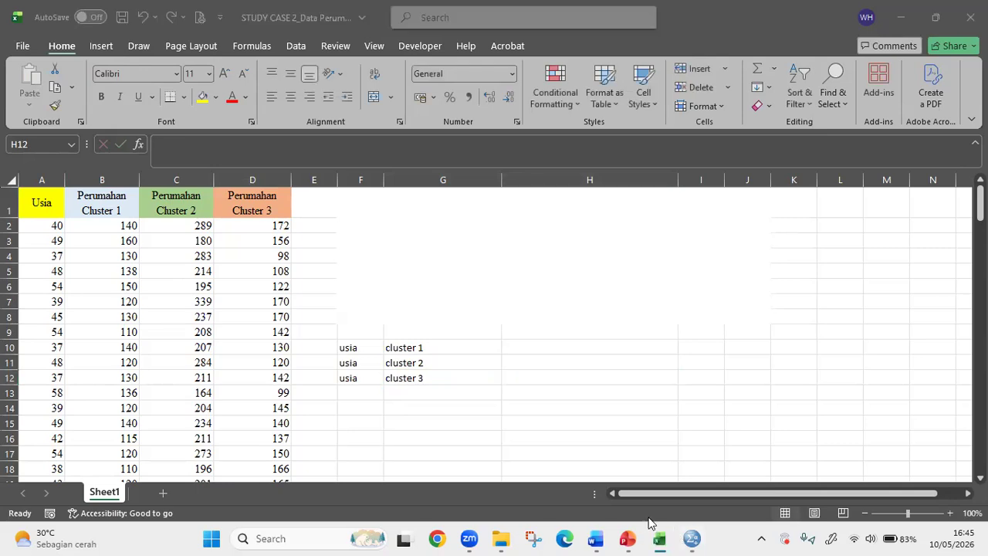
mouse_move(658, 536)
left_click(608, 469)
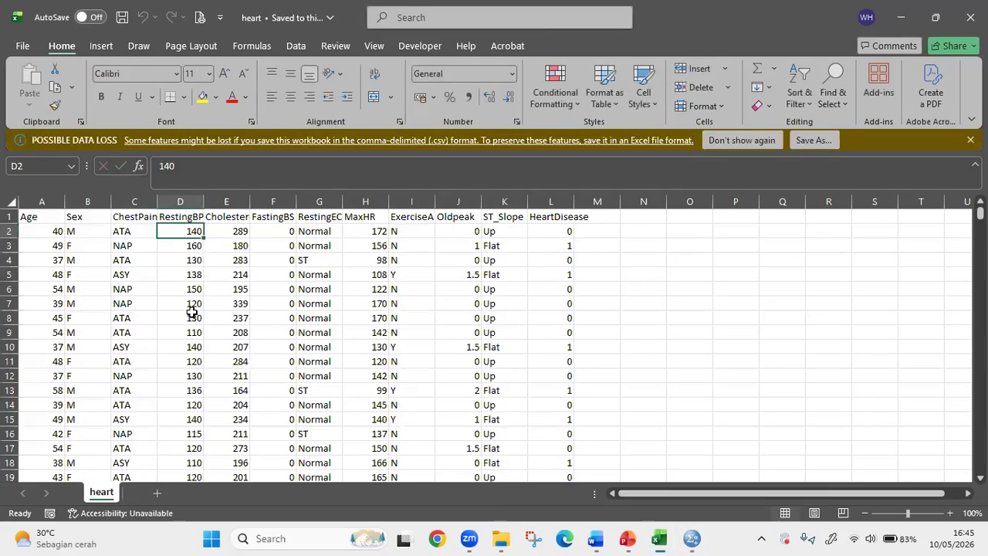
left_click_drag(30, 224, 31, 474)
scroll(52, 403, "down", 4)
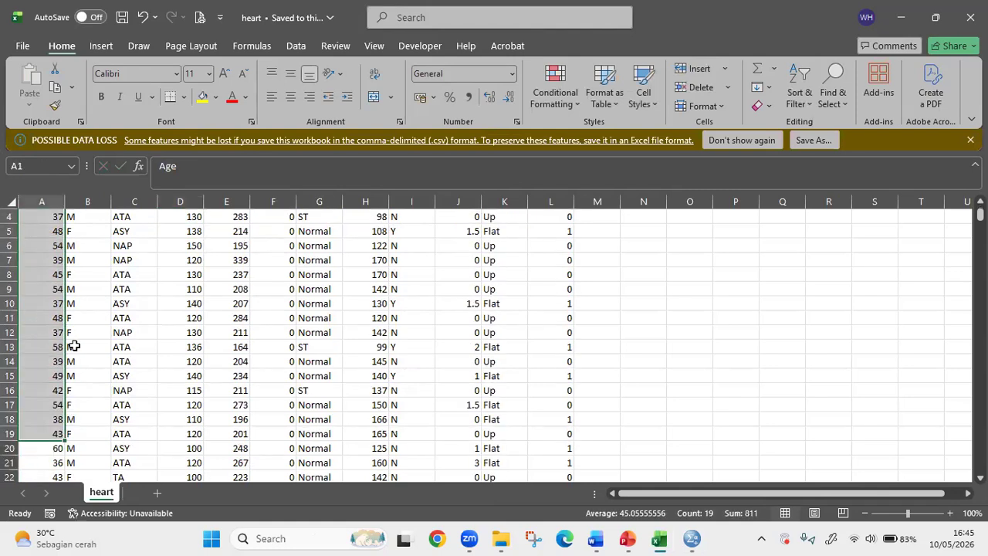
scroll(51, 364, "up", 4)
- Widen the RestingBP and Cholesterol columns so their full headers can be read
left_click_drag(204, 200, 321, 199)
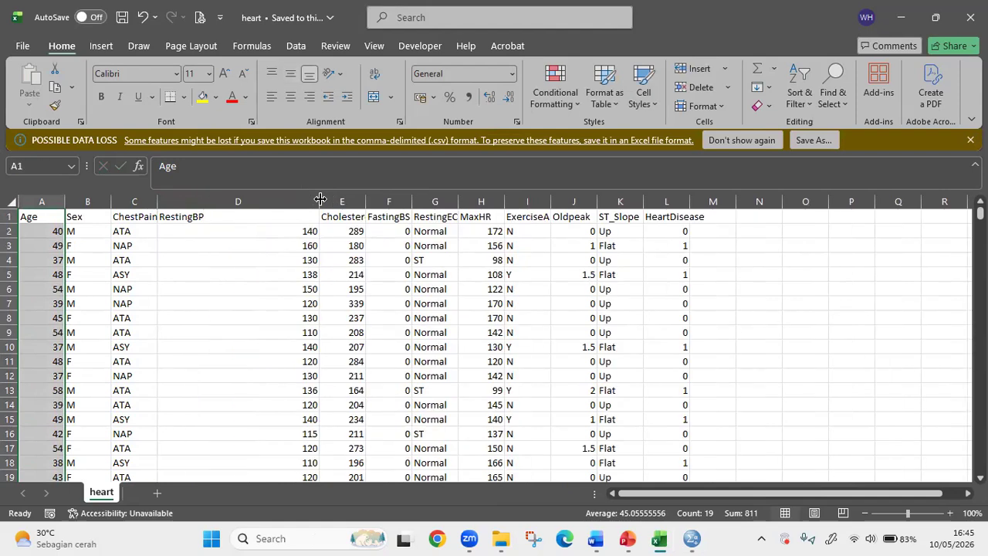
left_click_drag(239, 237, 238, 462)
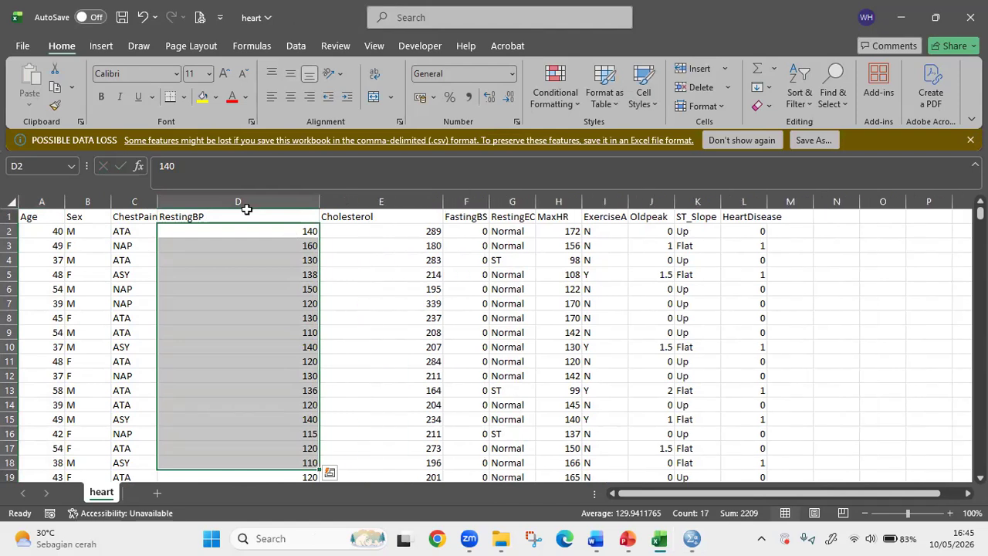
left_click(179, 214)
left_click_drag(320, 201, 251, 202)
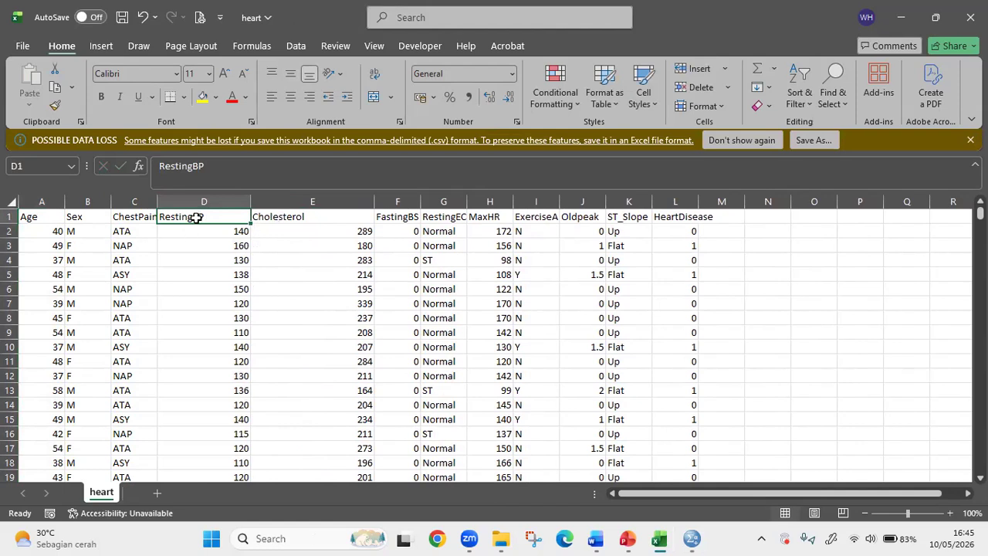
- Examine the RestingBP and Cholesterol columns, comparing their headers and values with each other
left_click_drag(205, 234, 207, 245)
left_click_drag(212, 389, 212, 474)
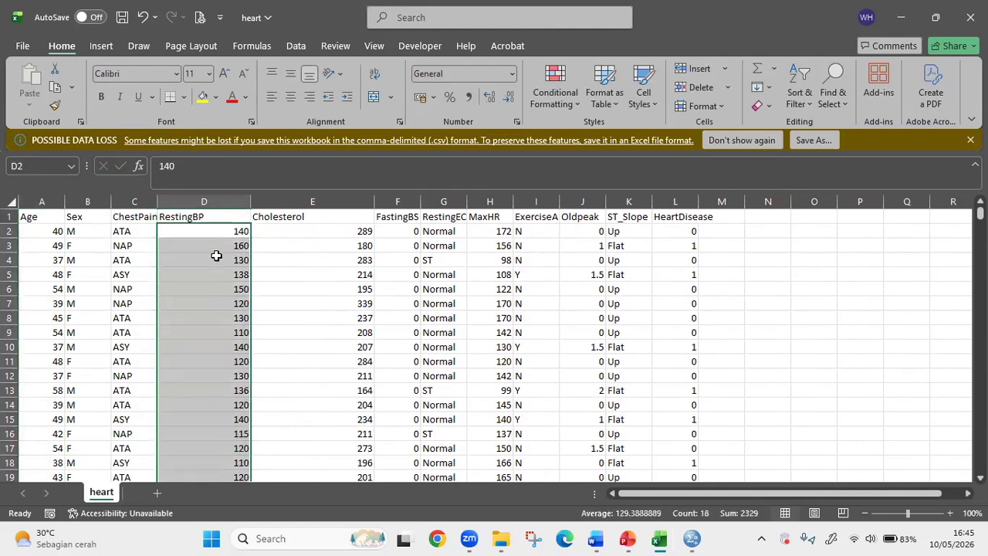
left_click_drag(335, 232, 339, 476)
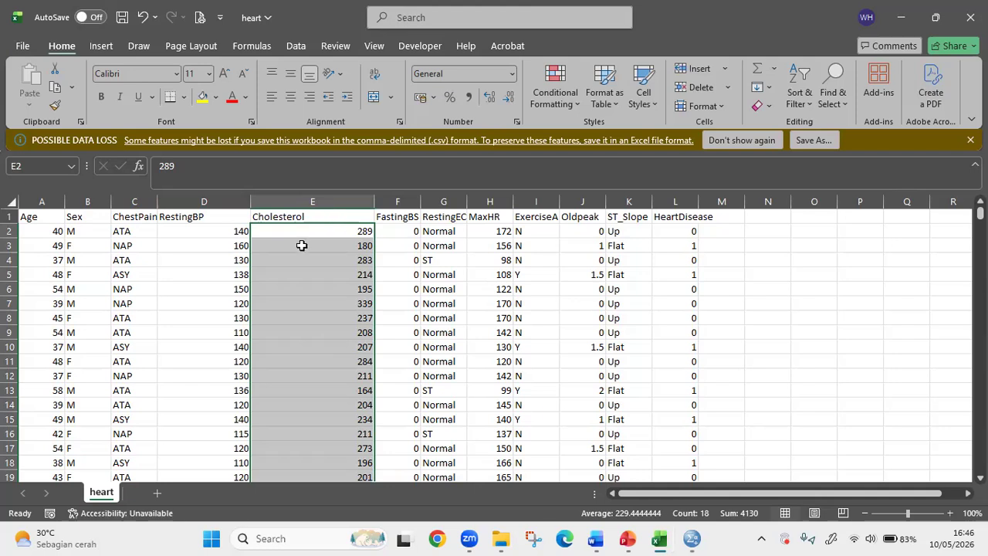
left_click(199, 215)
left_click(294, 214)
left_click(214, 215)
left_click(282, 210)
left_click(230, 219)
left_click(270, 219)
left_click(272, 230)
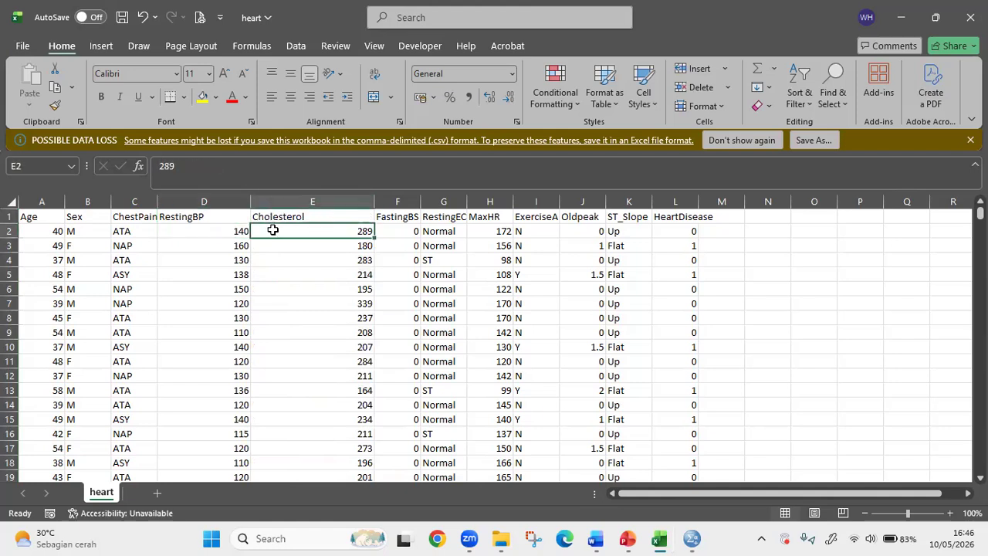
left_click_drag(229, 215, 275, 471)
scroll(234, 359, "down", 3)
scroll(232, 325, "up", 3)
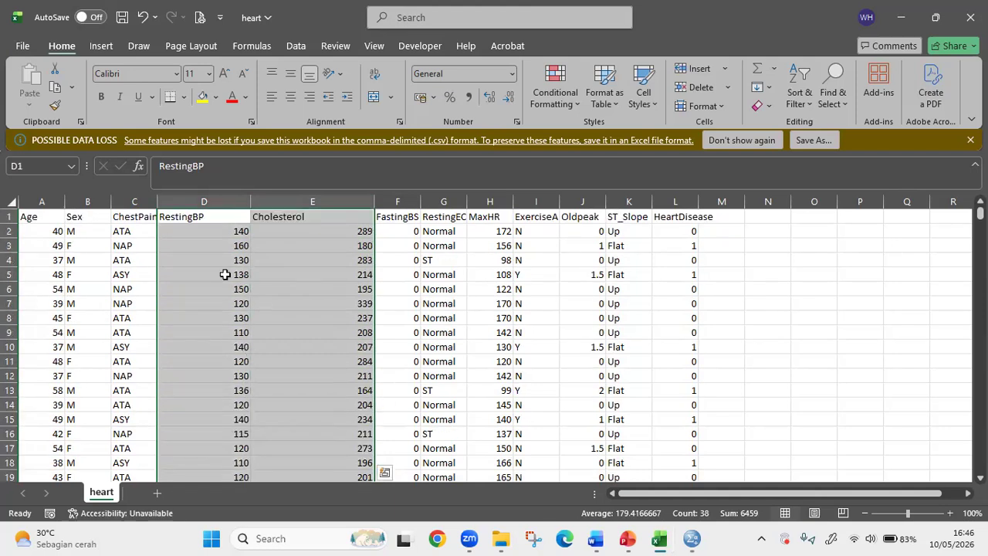
left_click(223, 217)
left_click_drag(246, 217, 312, 509)
scroll(214, 358, "up", 5)
scroll(214, 358, "up", 1)
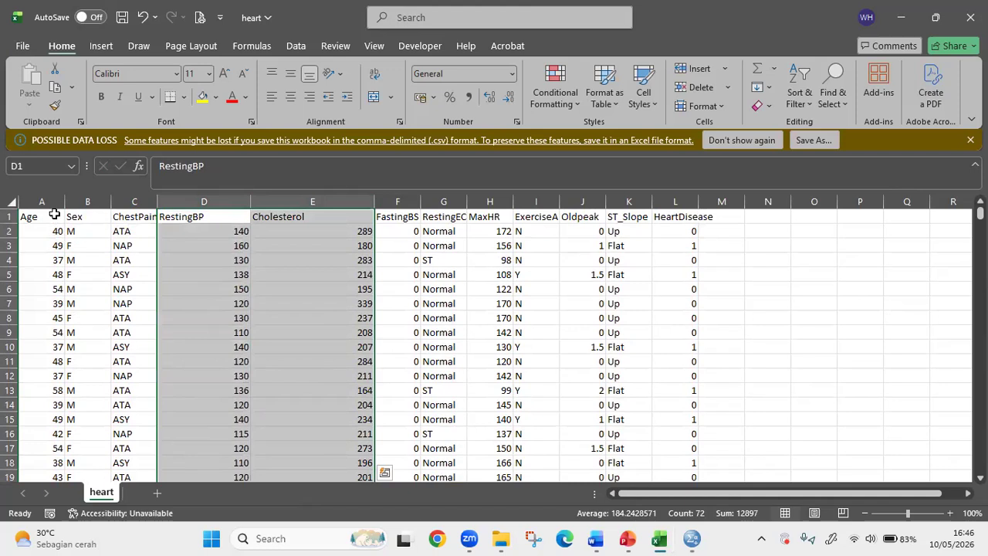
- Compare the Age values with the Cholesterol values in the heart sheet
left_click_drag(54, 215, 51, 437)
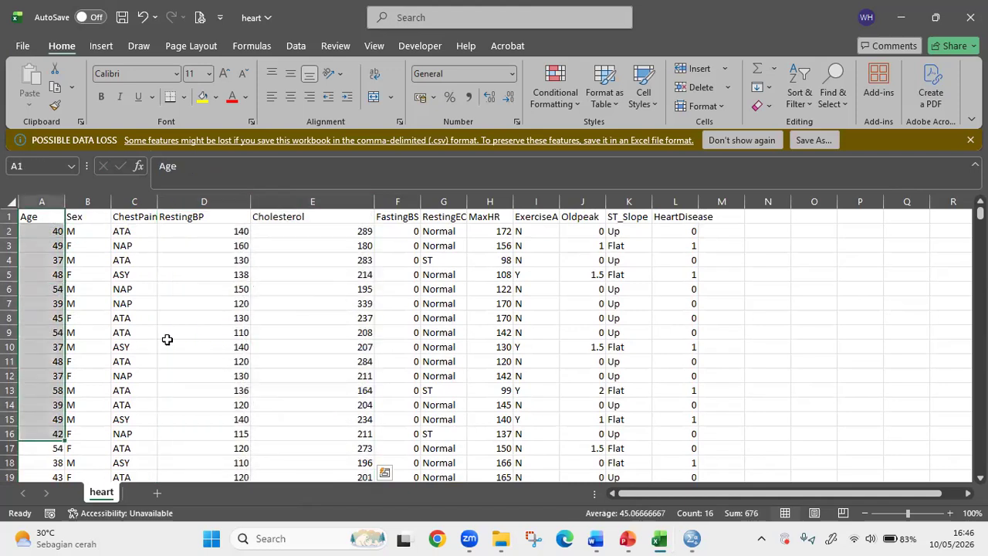
left_click(287, 217)
left_click_drag(287, 216, 272, 455)
left_click_drag(32, 216, 40, 464)
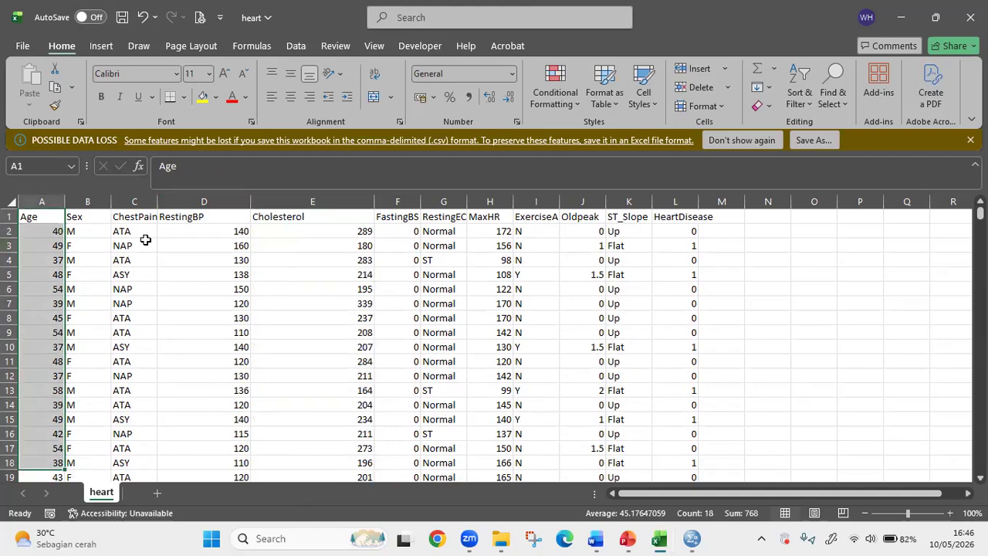
left_click_drag(300, 216, 310, 449)
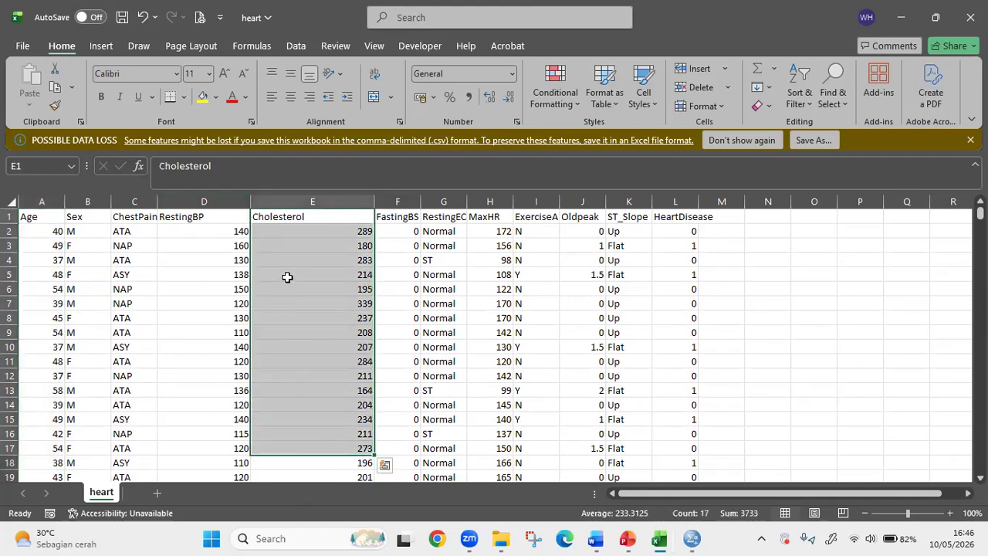
left_click(315, 274)
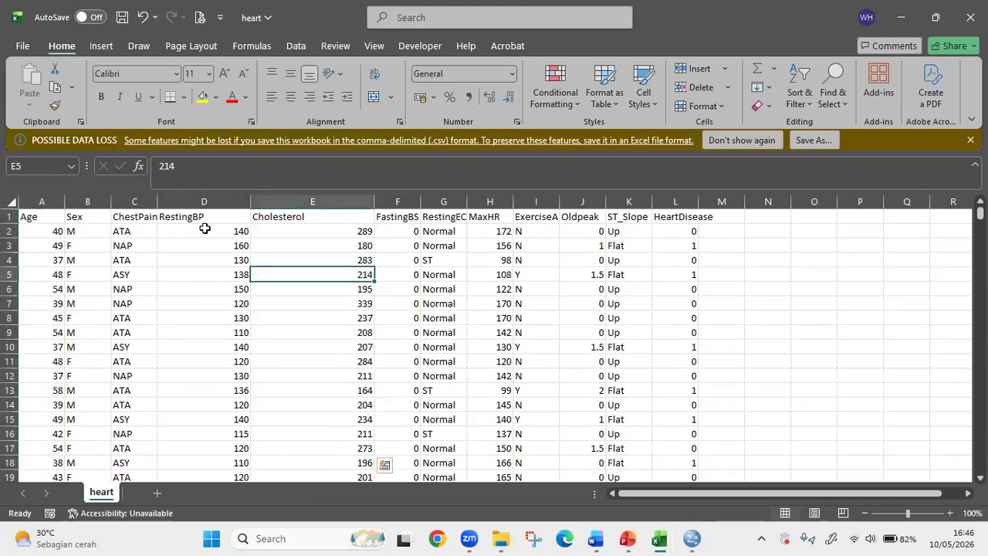
- Copy the Age values in A2:A151 of the heart sheet and switch to the SPSS Data Editor
left_click_drag(44, 228, 36, 400)
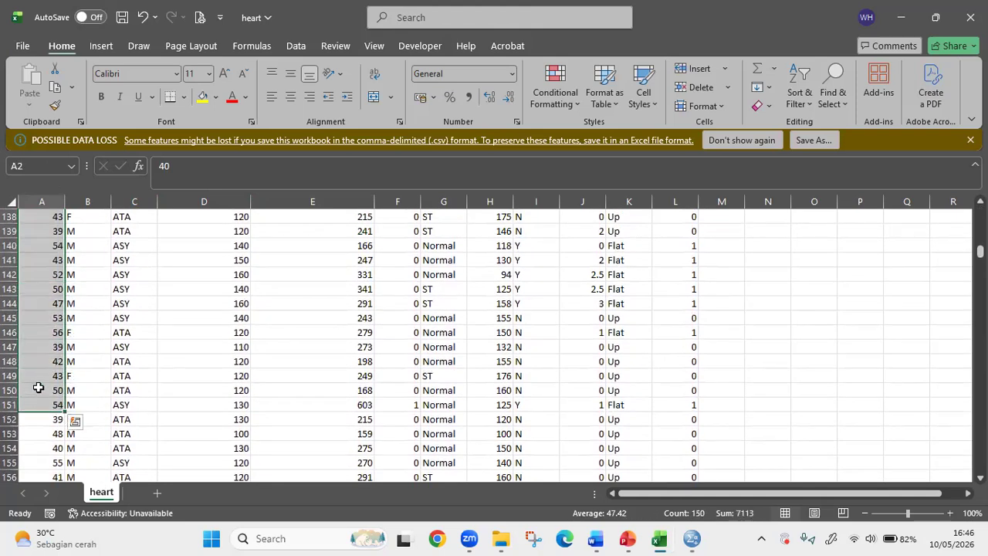
key("ctrl+c")
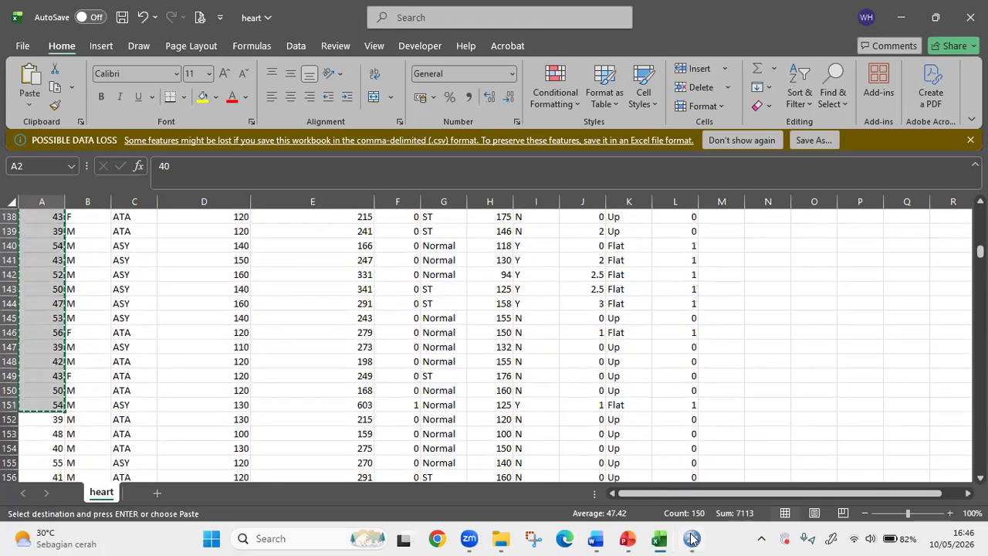
left_click(692, 539)
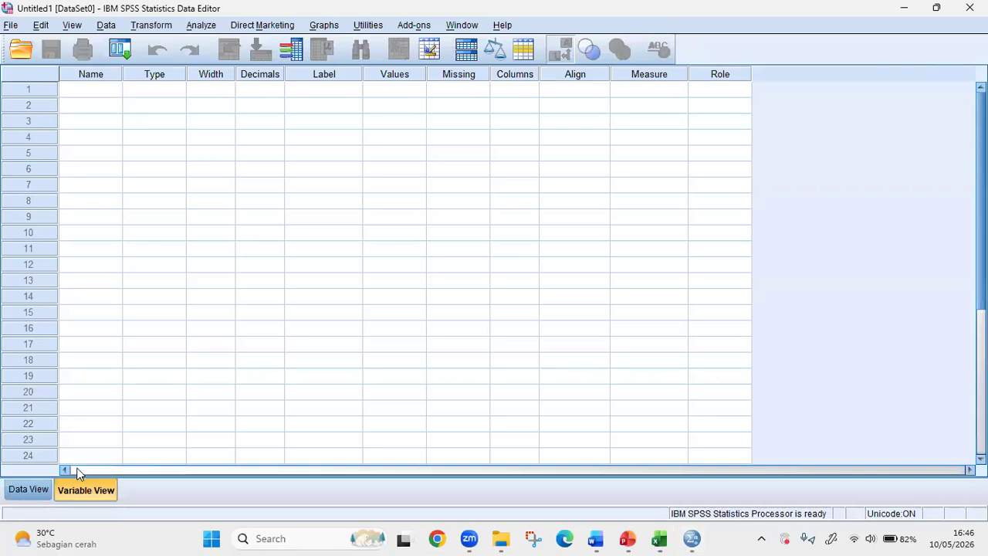
- Paste the copied Age values into the first column of the Data View, starting at row 1
key("ctrl+t")
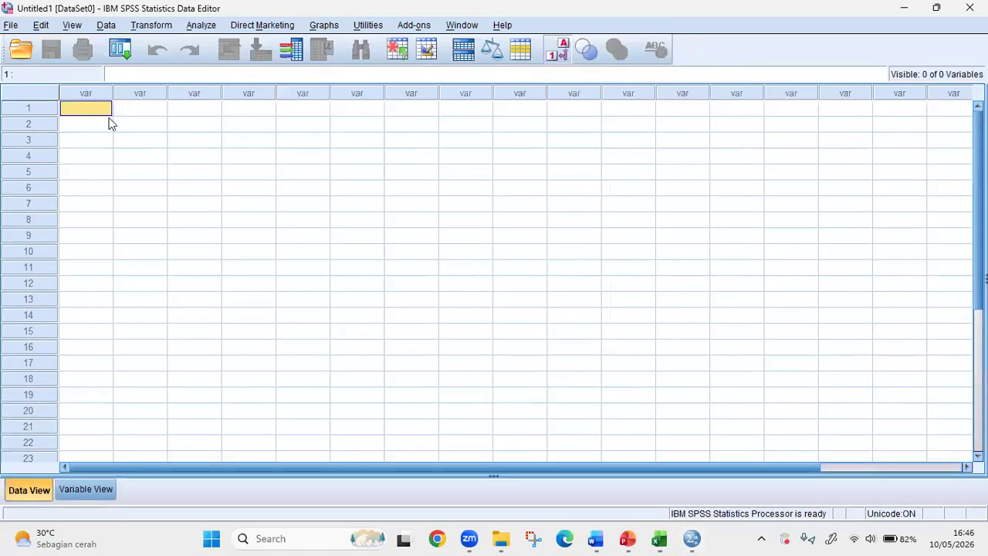
key("ctrl+v")
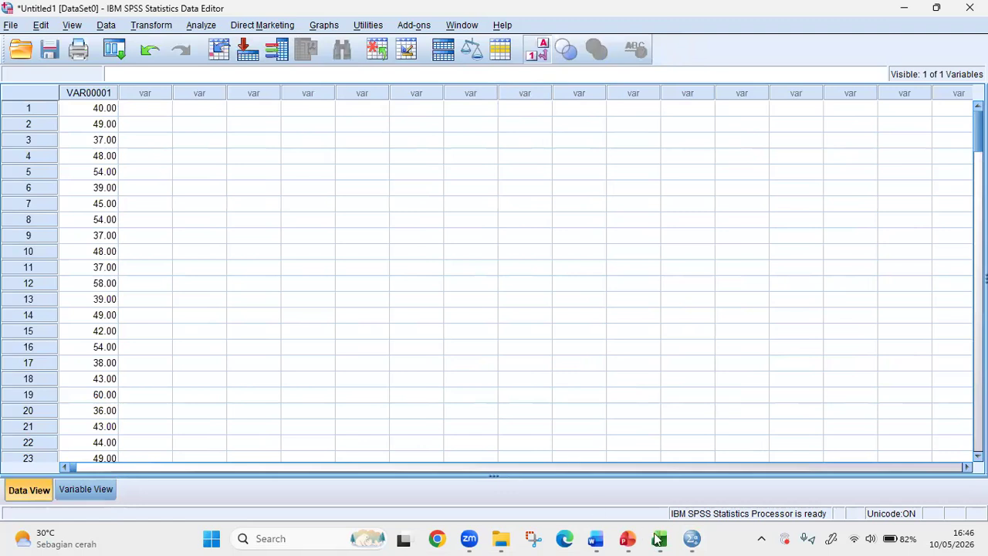
- Switch to Excel and copy the RestingBP and Cholesterol values in D2:E151 of the heart sheet
left_click(620, 485)
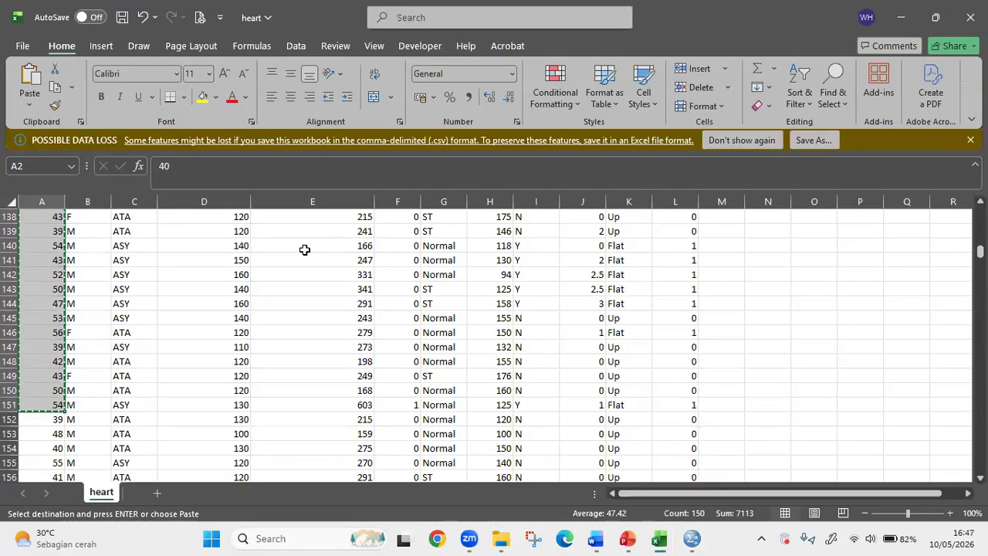
scroll(309, 253, "up", 5)
scroll(309, 253, "up", 20)
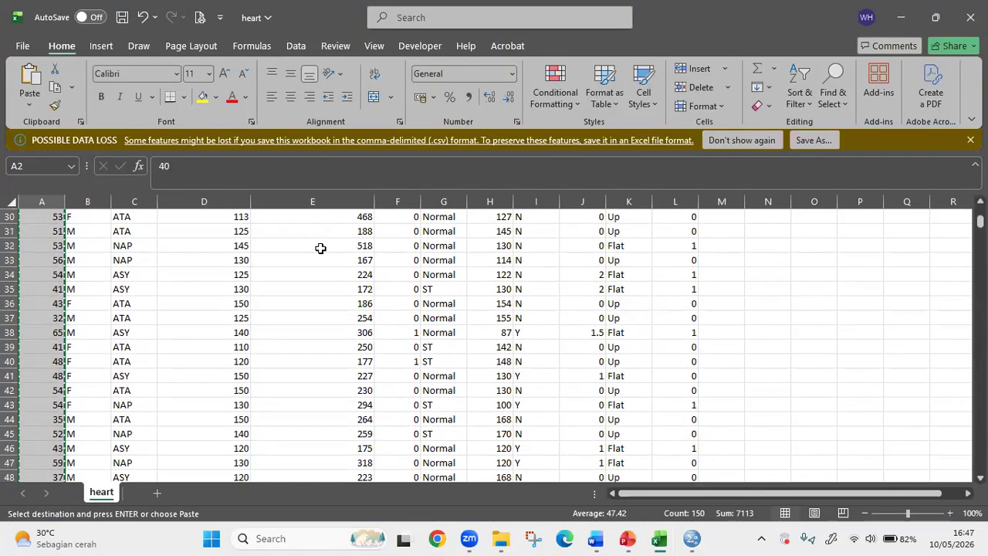
left_click_drag(325, 231, 257, 323)
scroll(257, 323, "up", 17)
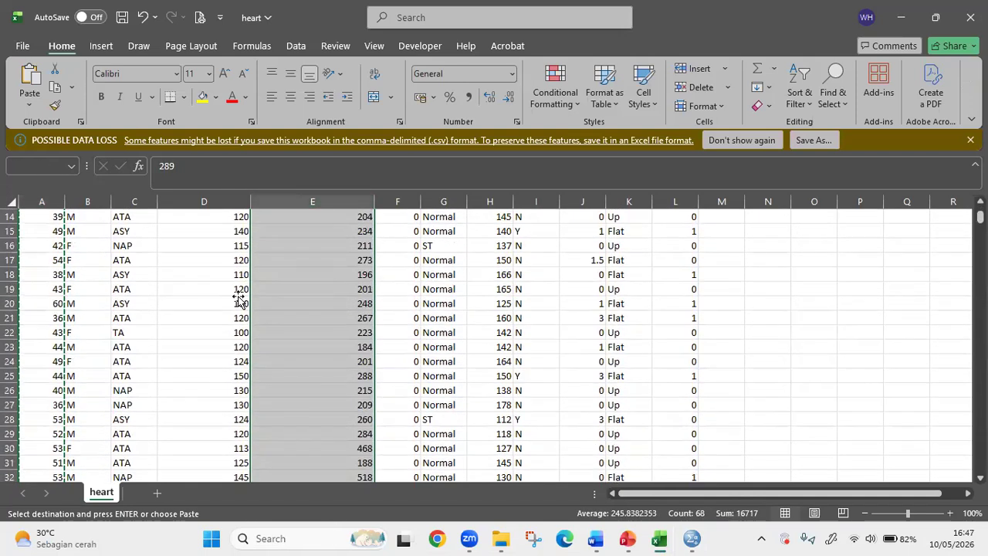
left_click_drag(228, 237, 309, 471)
key("ctrl+c")
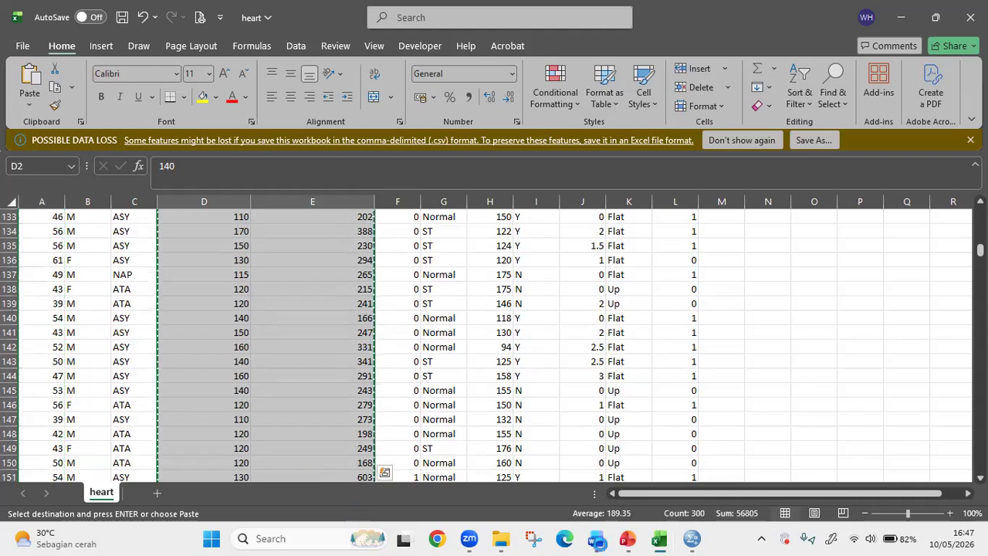
- Switch back to SPSS, paste the copied values into the second and third columns, and check the rows through to the last case
left_click(693, 538)
left_click(142, 114)
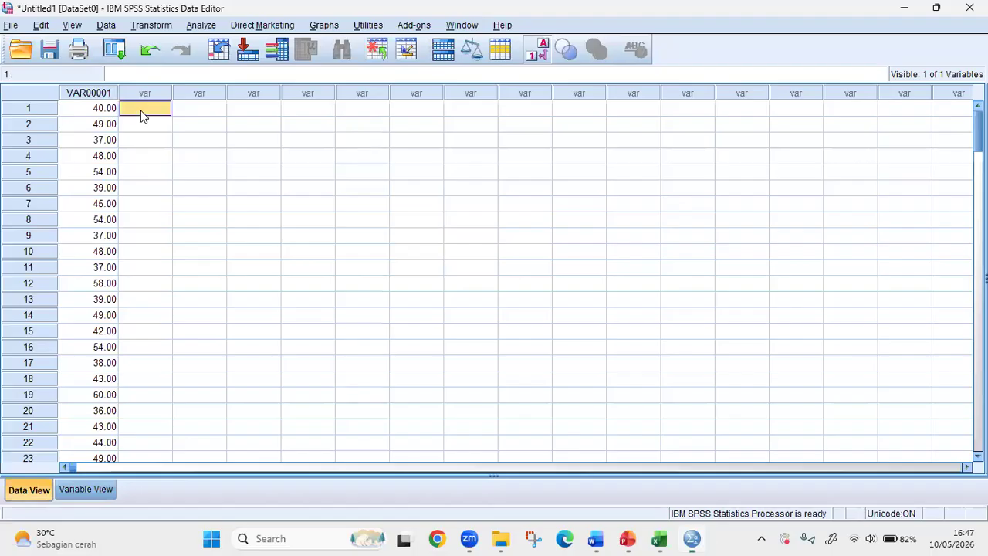
key("ctrl+v")
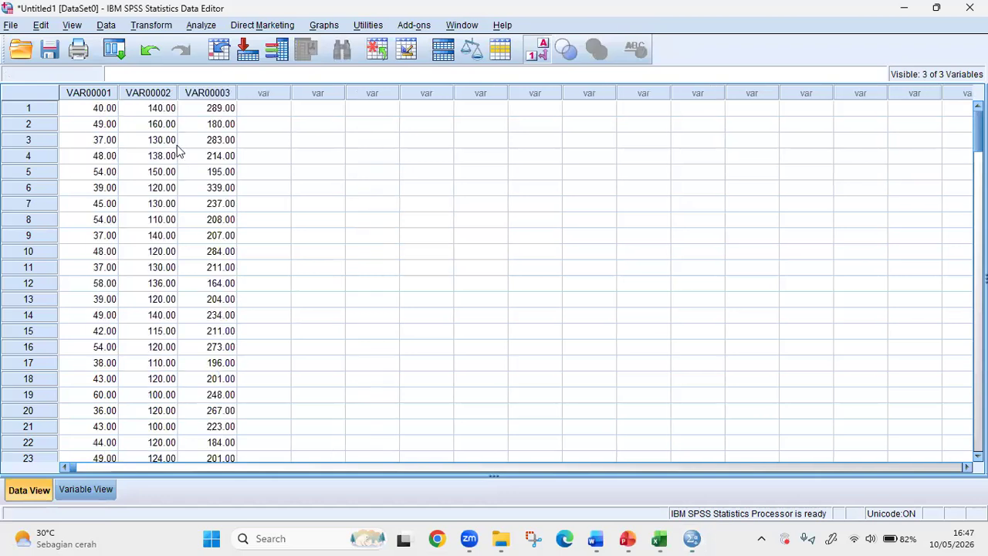
left_click(244, 193)
scroll(175, 386, "down", 20)
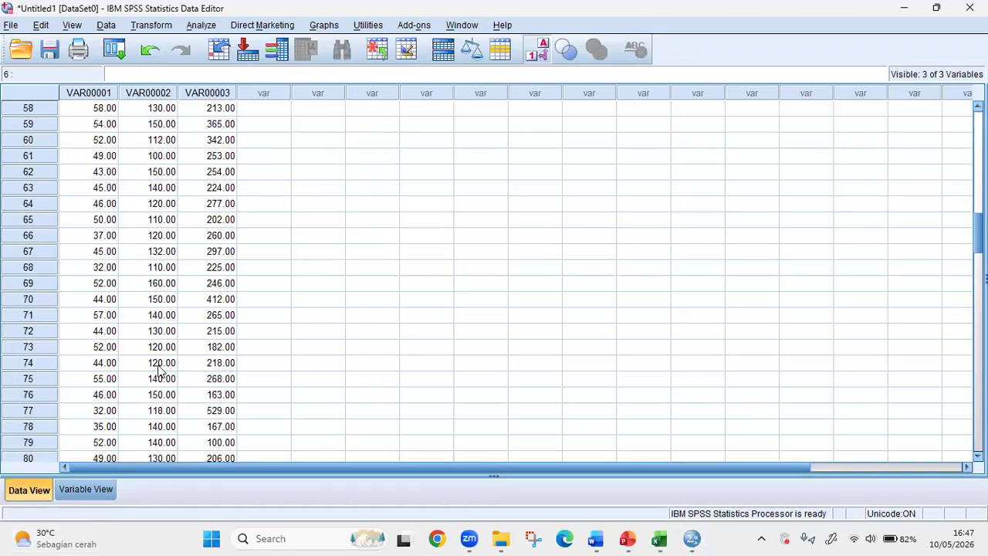
scroll(175, 351, "down", 20)
scroll(110, 477, "up", 4)
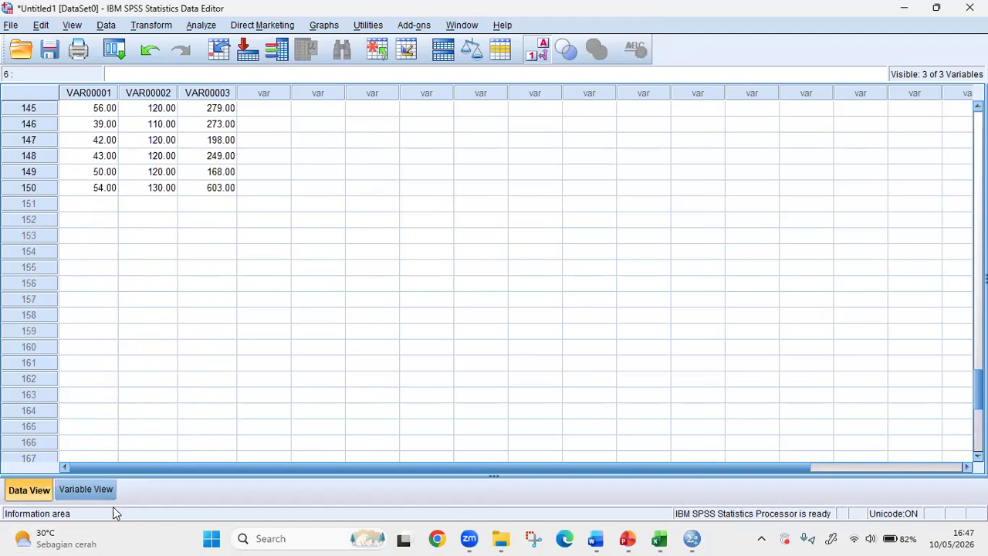
- Rename the three variables in Variable View as Usia, DetakJantung and Kolesterol
left_click(86, 490)
left_click(109, 89)
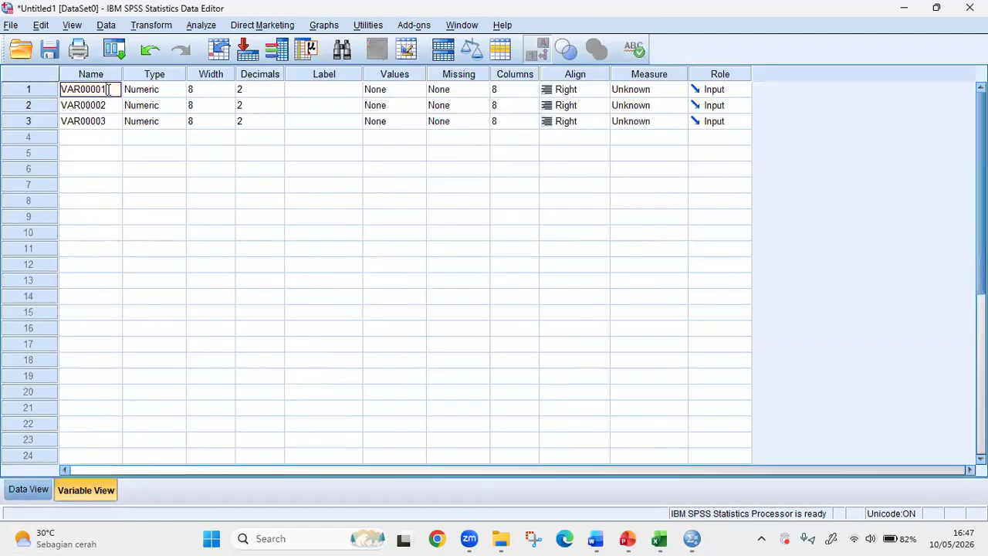
key("BackSpace")
key("BackSpace")
type("Usia")
left_click(85, 105)
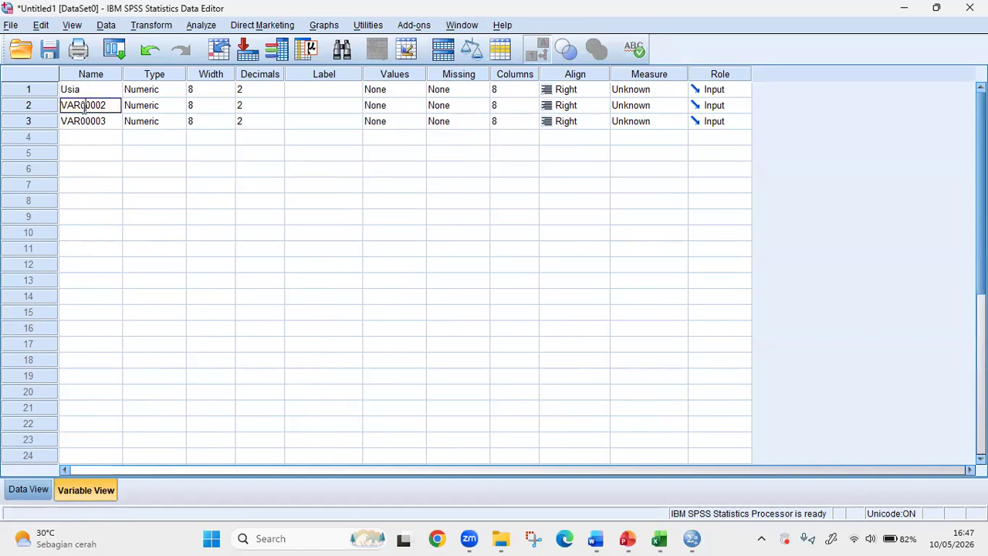
left_click(85, 106)
type("Deta")
left_click(100, 123)
left_click(101, 123)
type("Kolesterol")
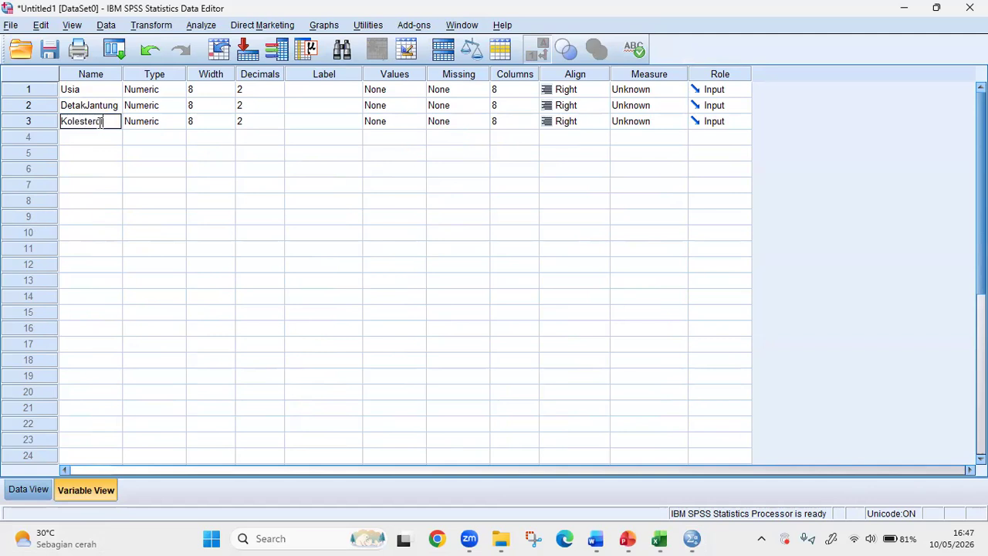
left_click(235, 199)
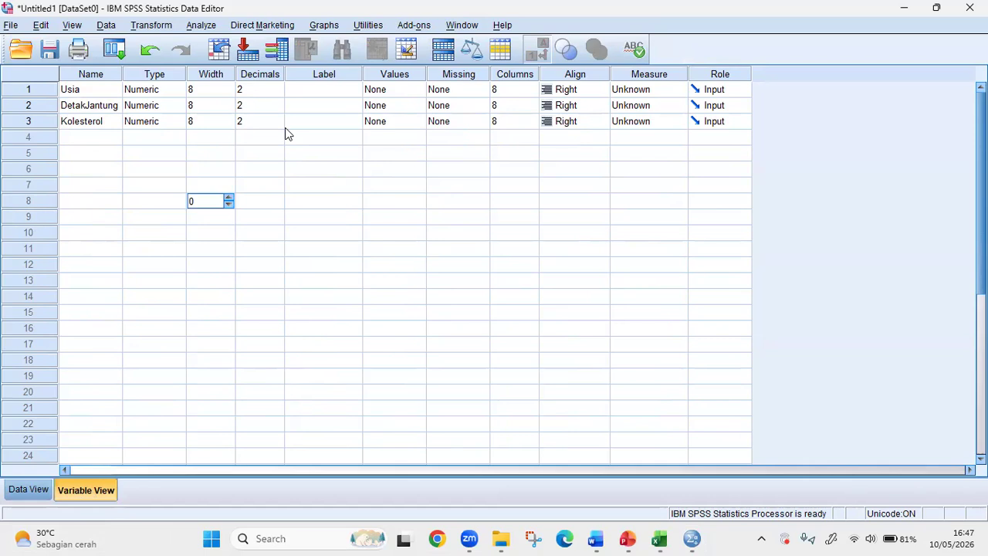
- Set up a bivariate correlation between Usia and DetakJantung, adding the Kendall's tau-b and Spearman coefficients to Pearson
left_click(28, 490)
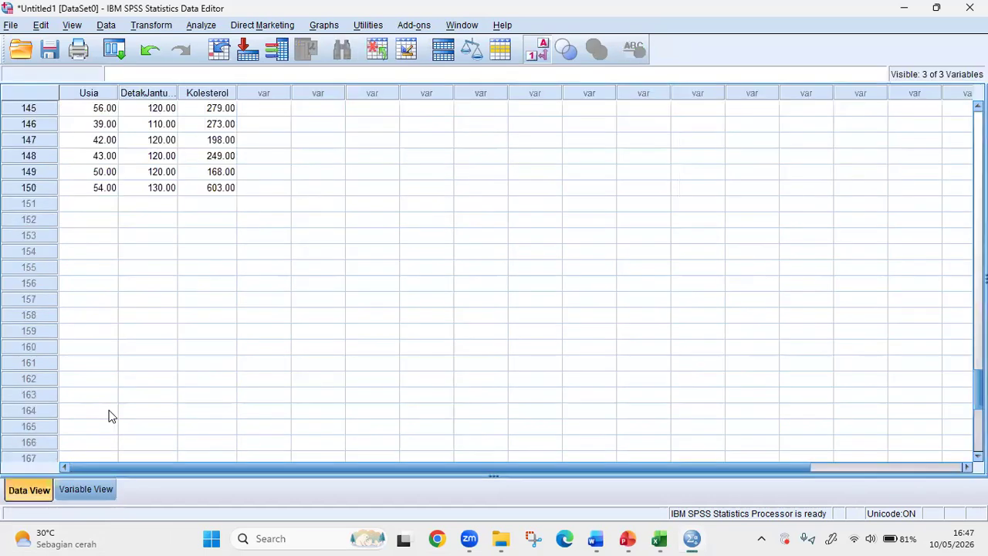
left_click(213, 26)
mouse_move(240, 65)
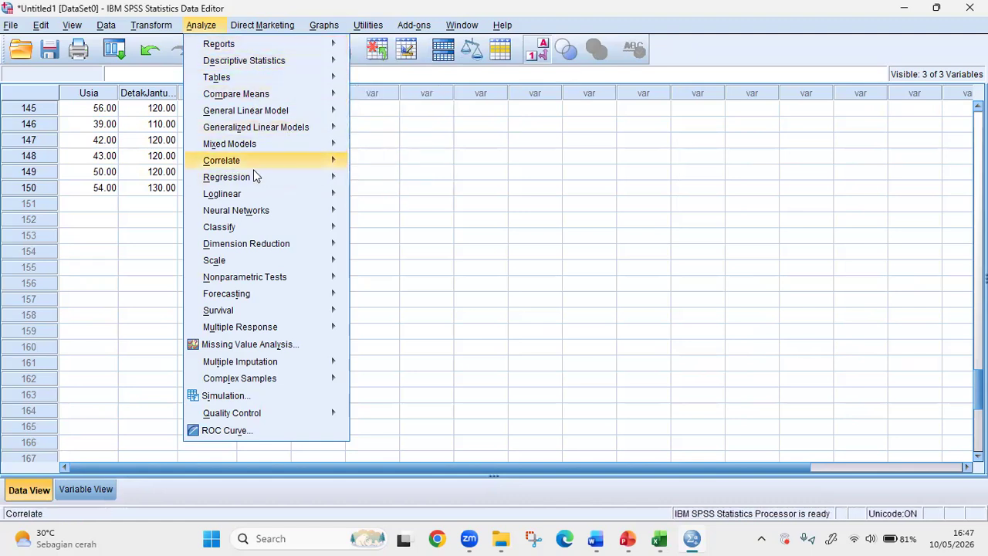
mouse_move(253, 179)
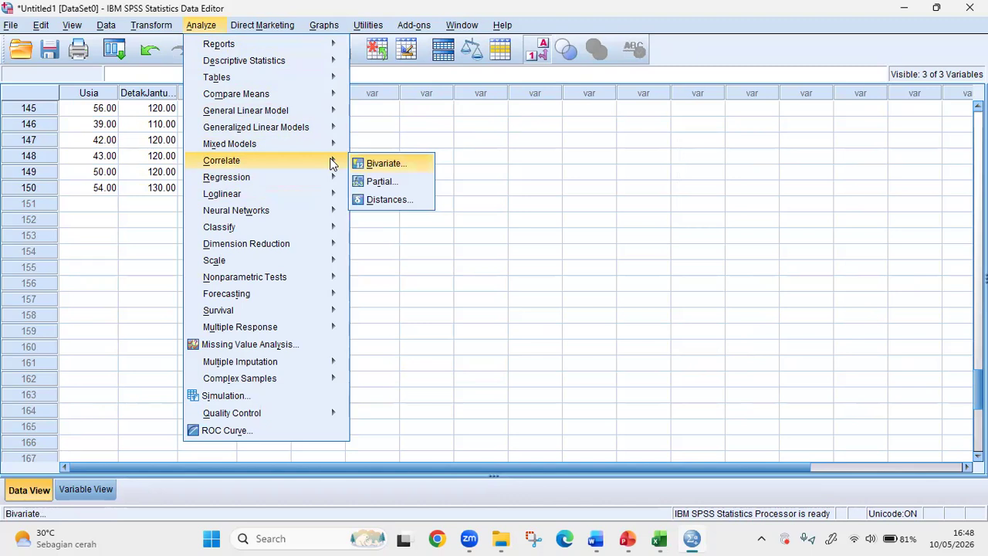
key("Down")
key("Up")
key("Return")
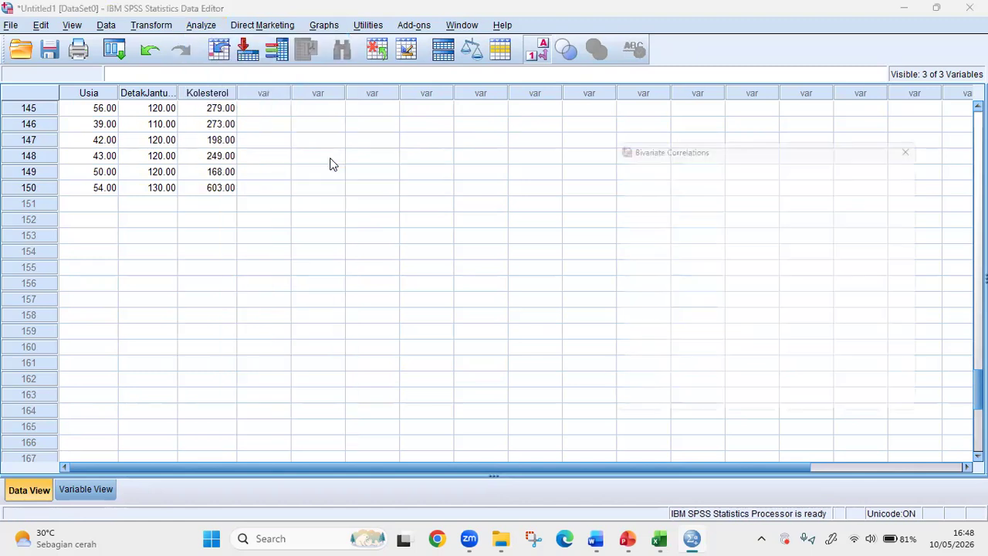
left_click_drag(684, 141, 199, 135)
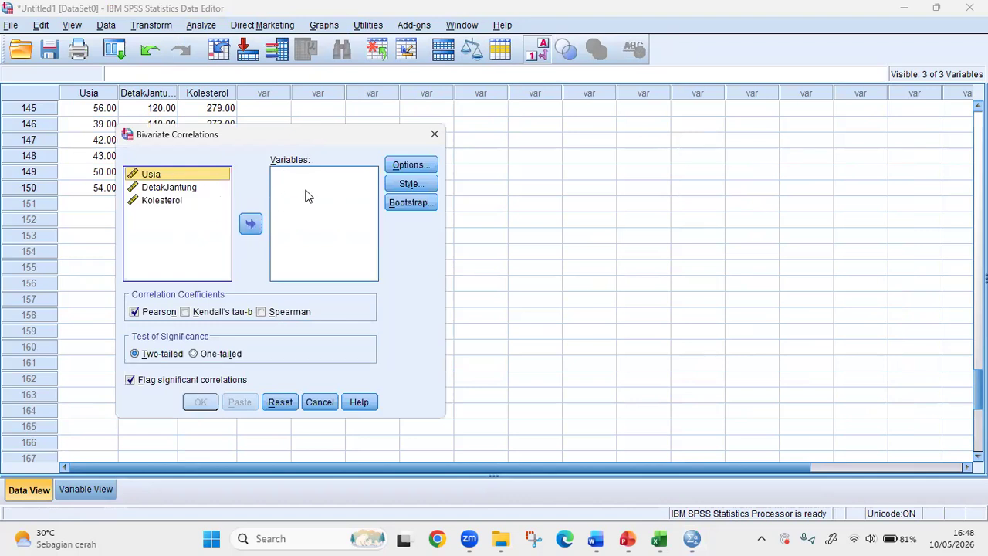
double_click(191, 179)
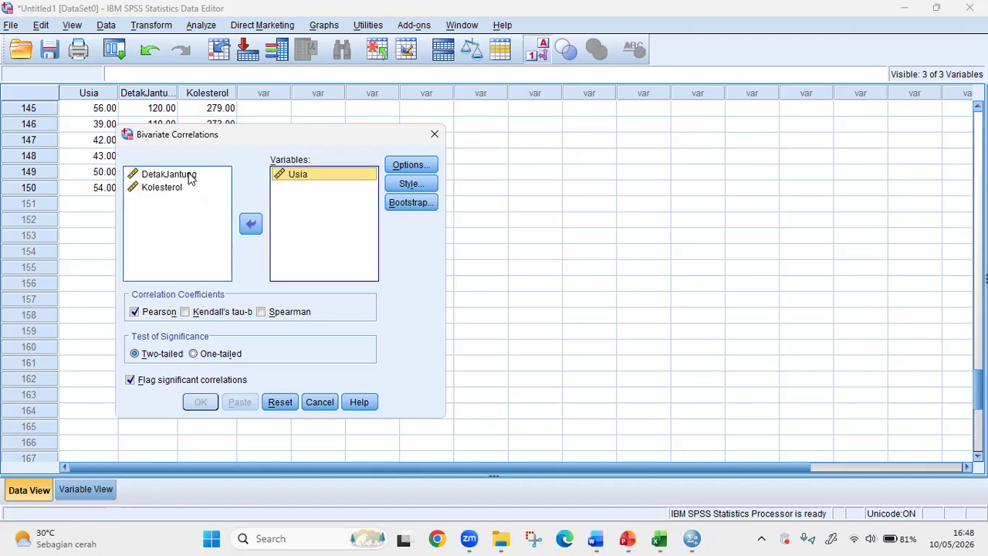
double_click(170, 175)
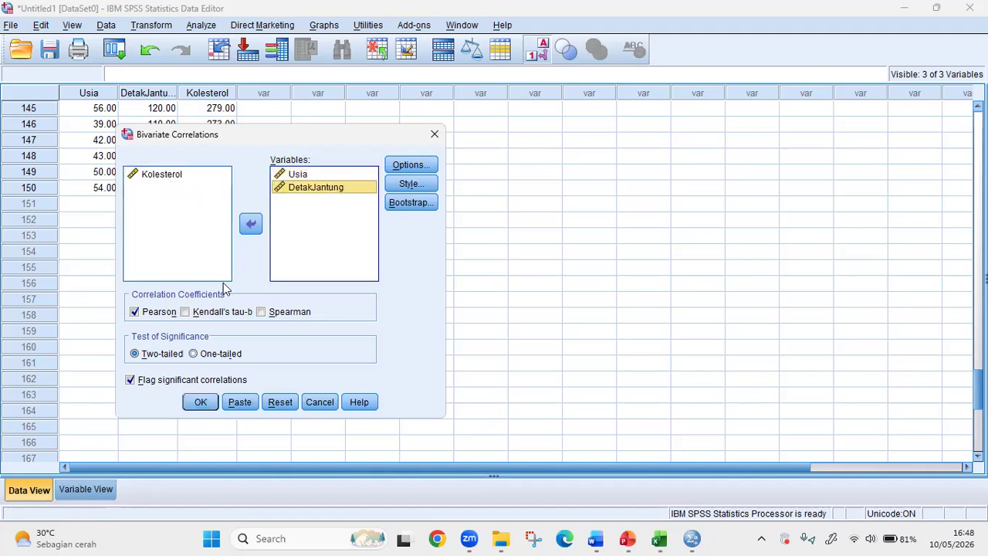
left_click(185, 312)
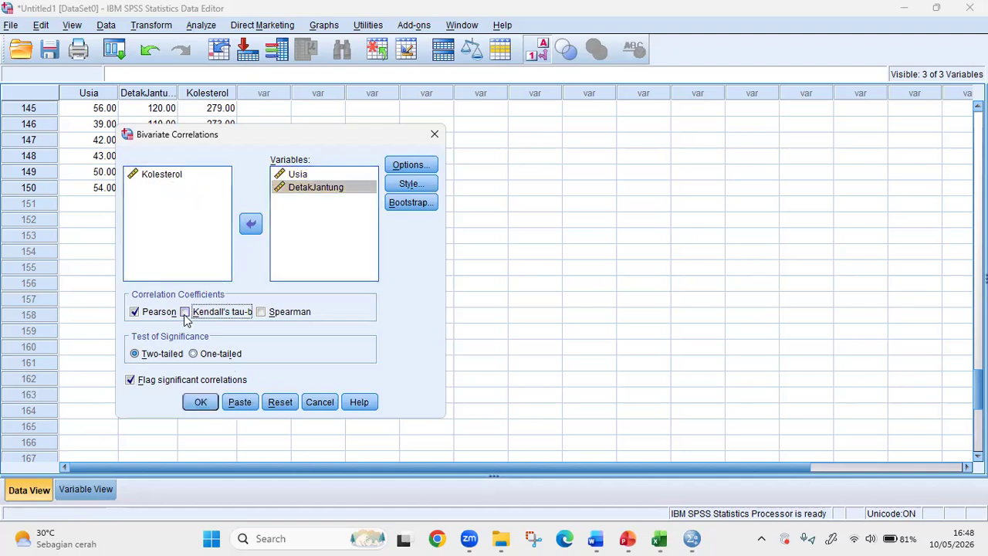
left_click(260, 312)
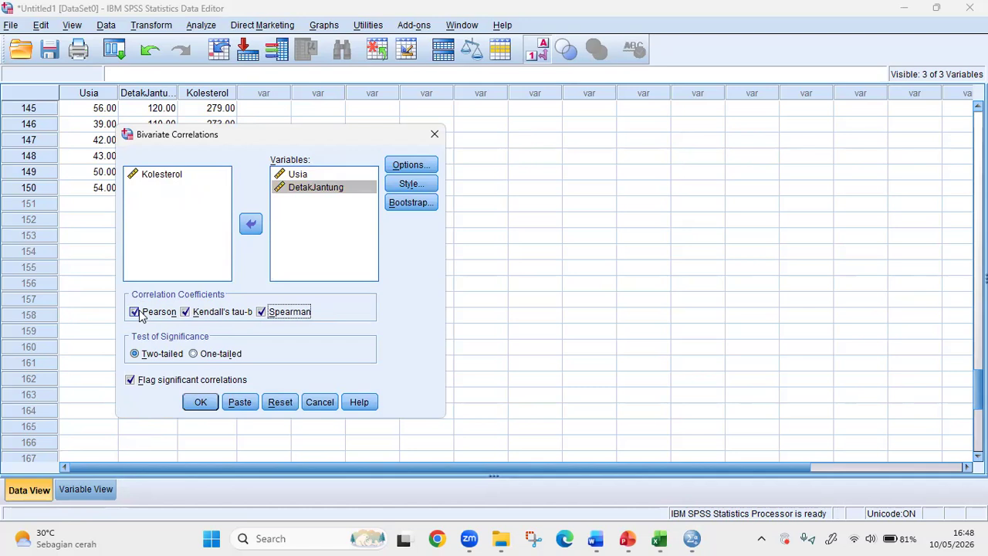
- Look at the correlation's Options, Table Style and Bootstrap settings, closing each without changes
key("alt+o")
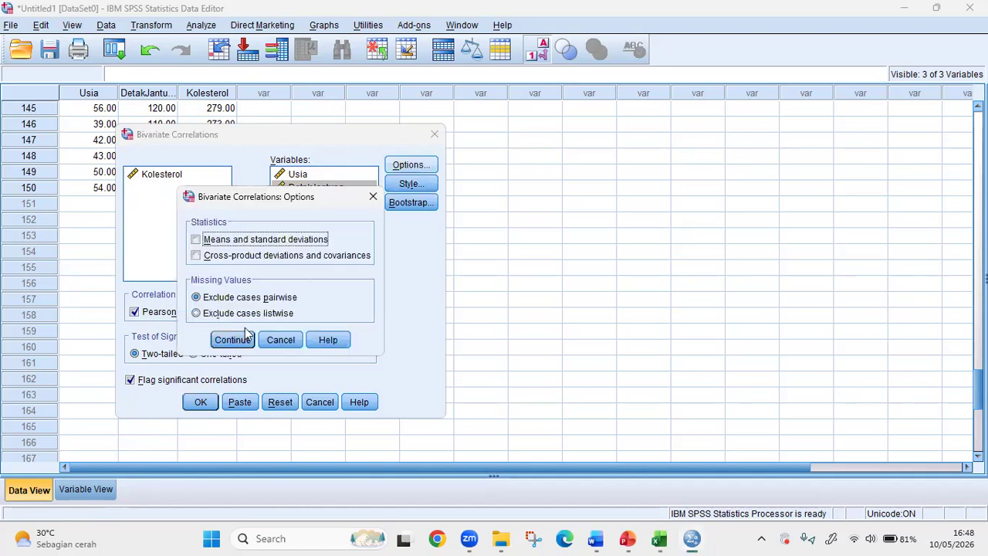
left_click(373, 196)
key("alt+y")
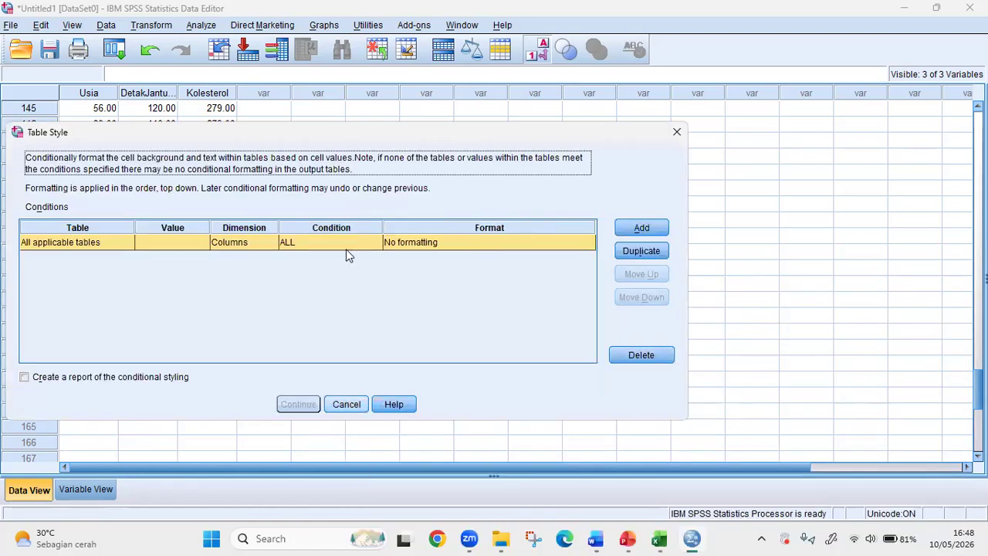
key("Escape")
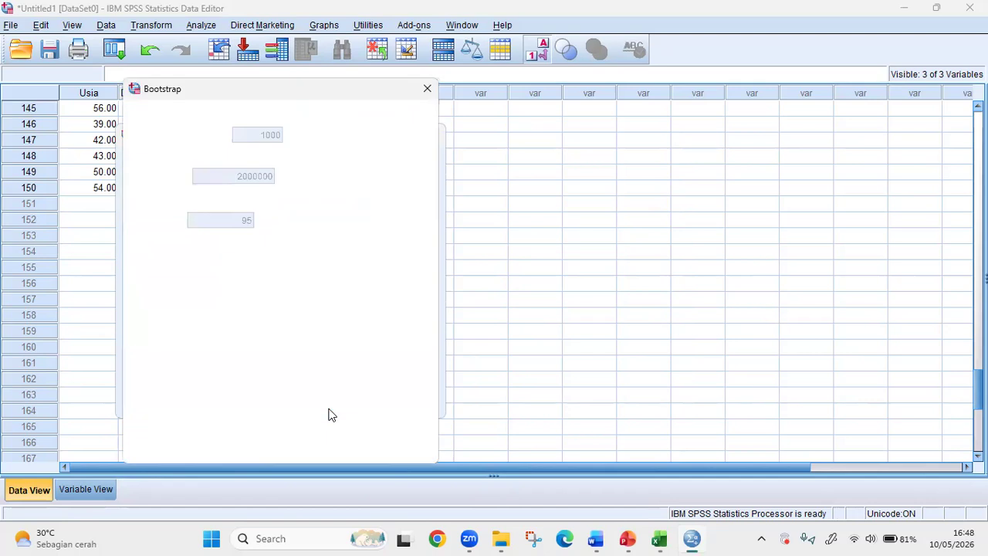
left_click(427, 89)
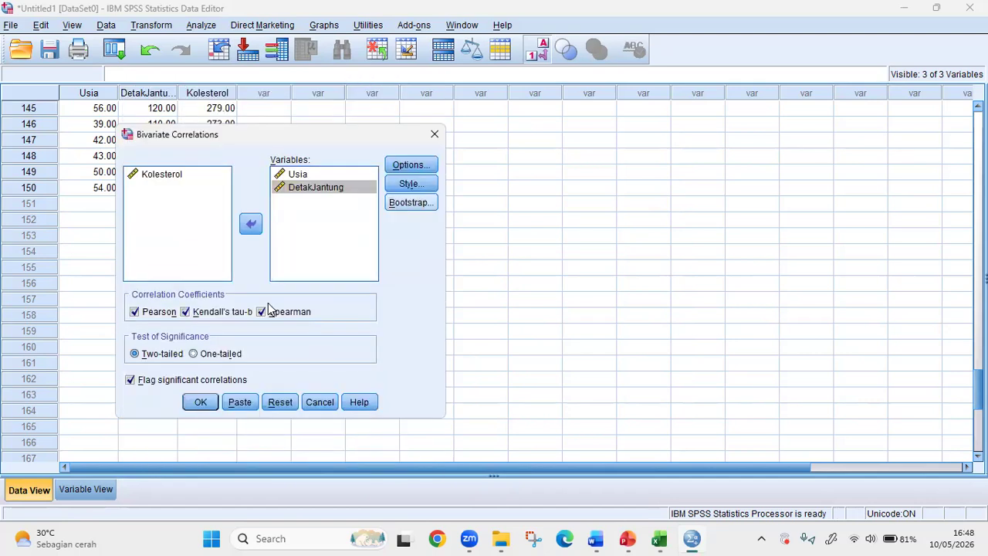
- Run the correlation of Usia and DetakJantung, and examine the Pearson and nonparametric correlation tables in the output
left_click(205, 414)
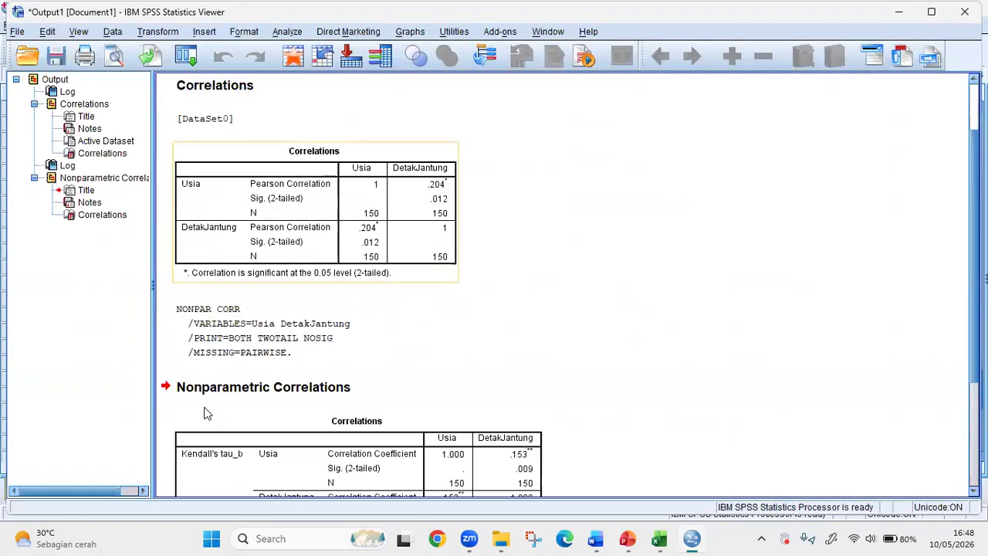
scroll(206, 413, "up", 2)
scroll(384, 293, "down", 6)
scroll(388, 289, "up", 3)
scroll(391, 294, "down", 3)
scroll(380, 297, "up", 3)
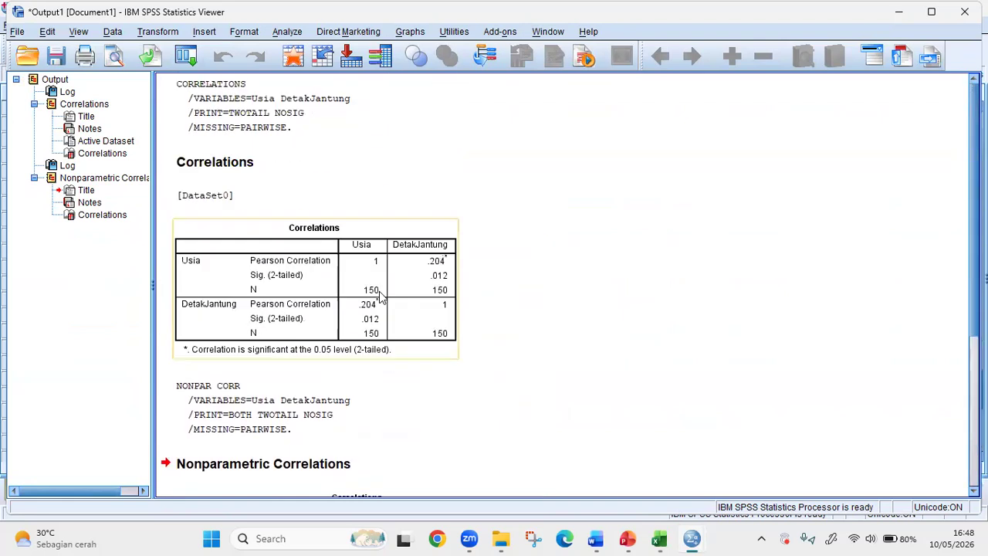
scroll(330, 309, "down", 3)
scroll(322, 284, "up", 3)
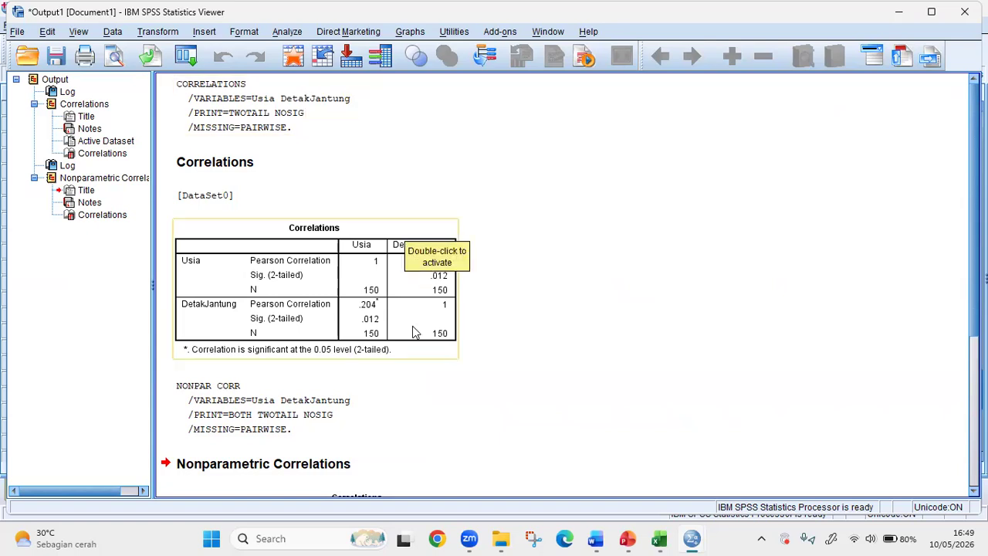
left_click(428, 266)
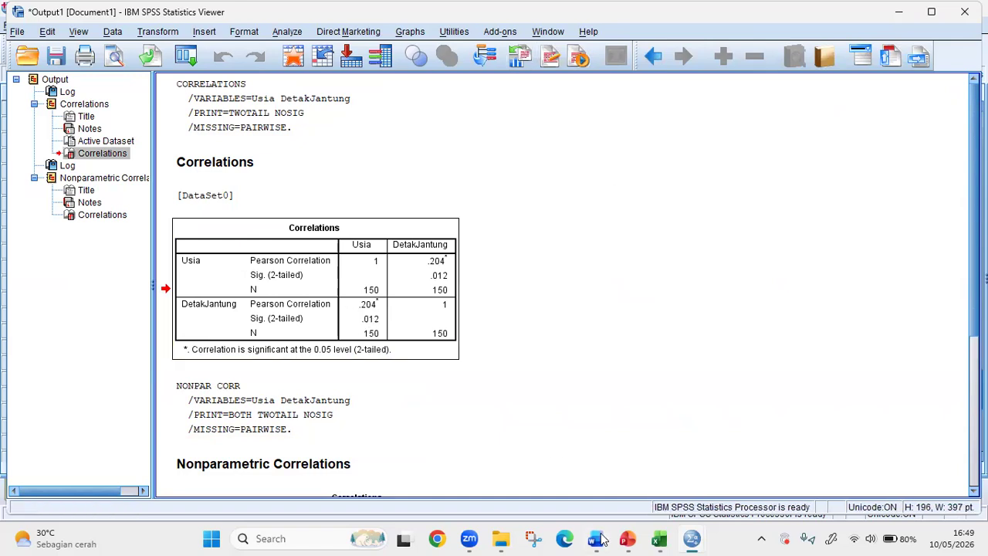
- Check the Interval Koefisien table on slide 3 in PowerPoint, and return to the SPSS output to compare the coefficients with it
left_click(627, 539)
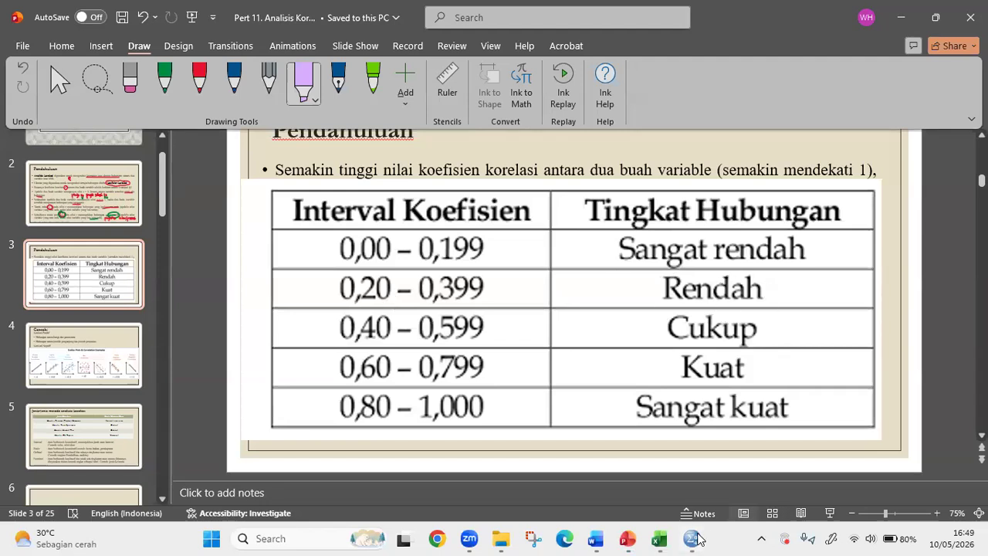
mouse_move(695, 539)
left_click(733, 494)
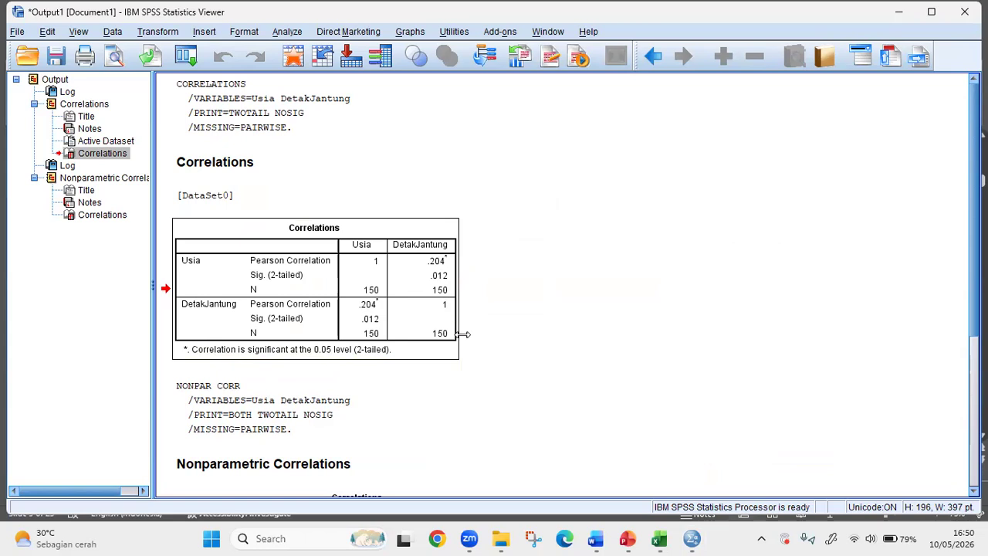
scroll(464, 334, "down", 5)
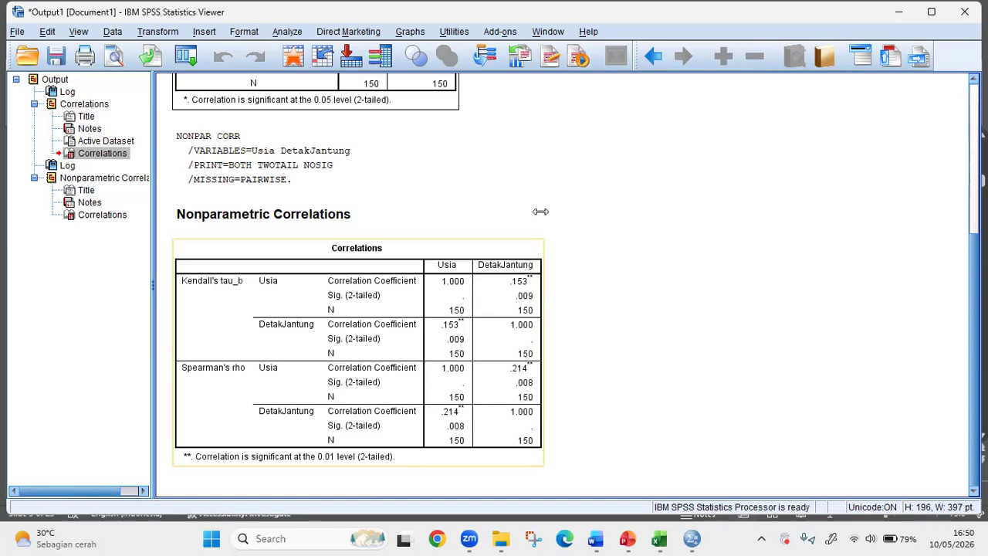
scroll(513, 347, "up", 3)
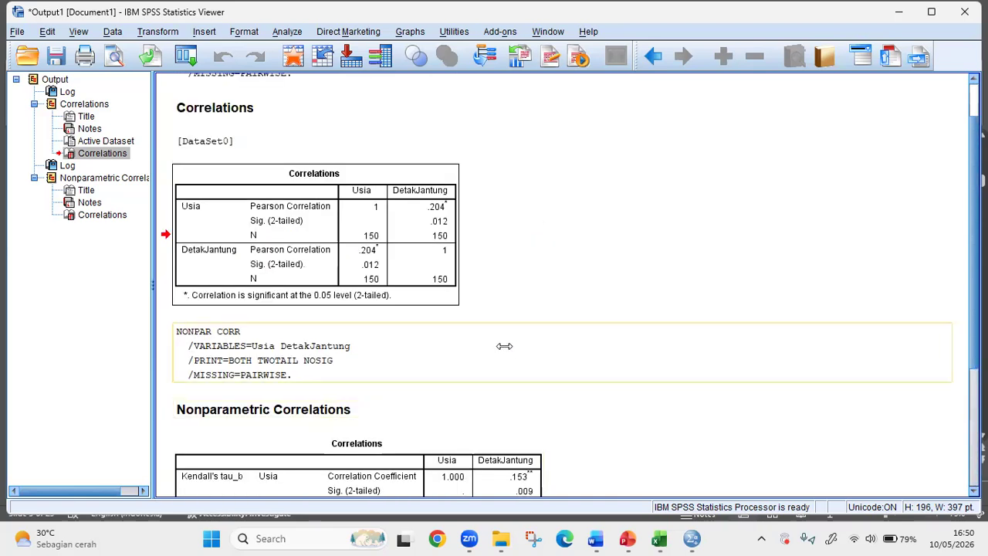
- Compare the Pearson correlation table with the Kendall's tau-b and Spearman's rho tables for Usia and DetakJantung
scroll(322, 231, "down", 2)
left_click(320, 230)
scroll(320, 227, "up", 3)
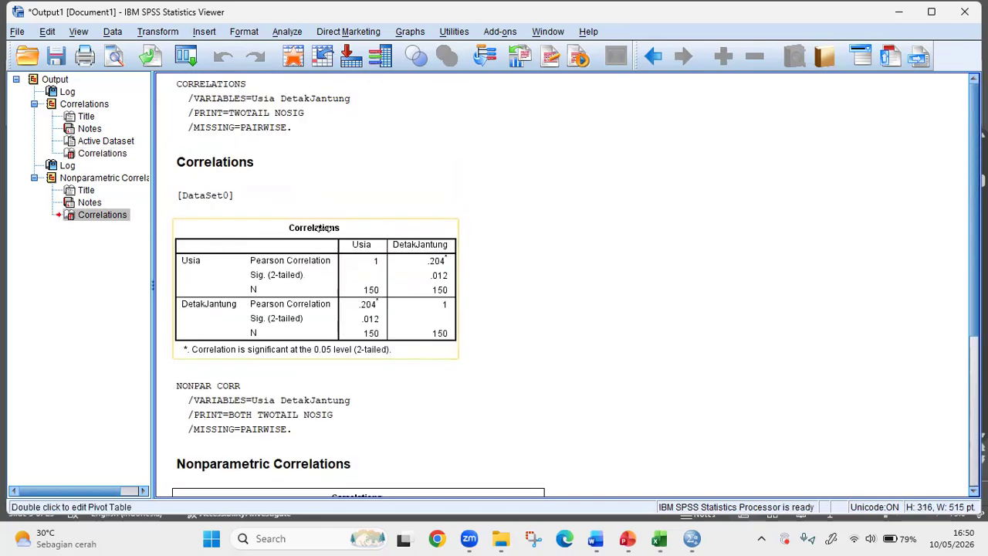
scroll(361, 376, "down", 2)
scroll(371, 379, "down", 2)
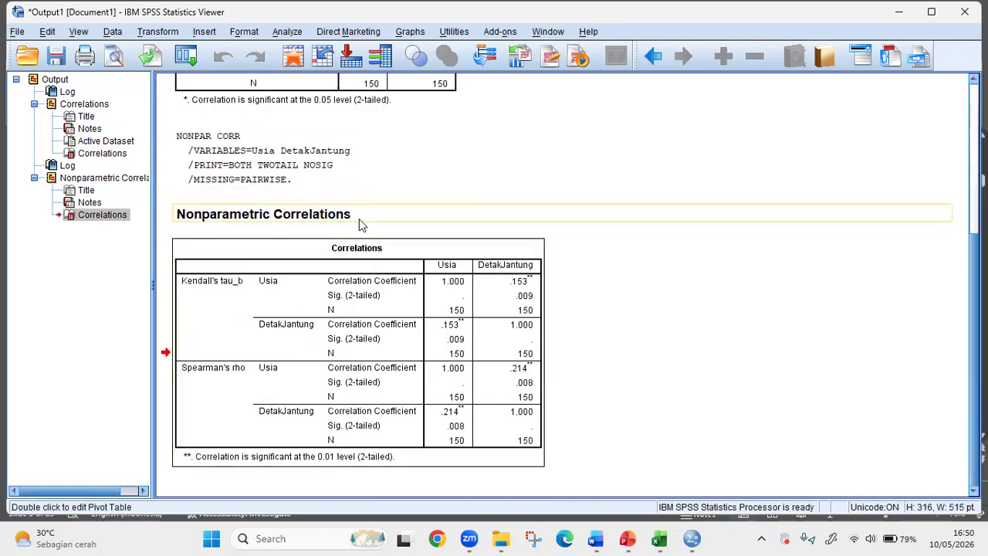
scroll(359, 224, "up", 3)
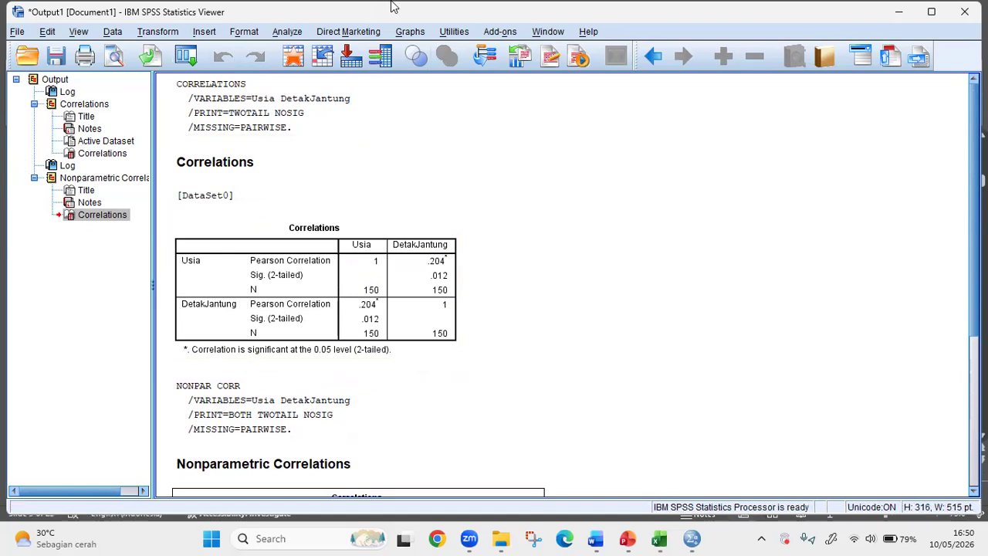
- Start defining a Simple Scatter plot from the legacy Scatter/Dot charts
key("alt+g")
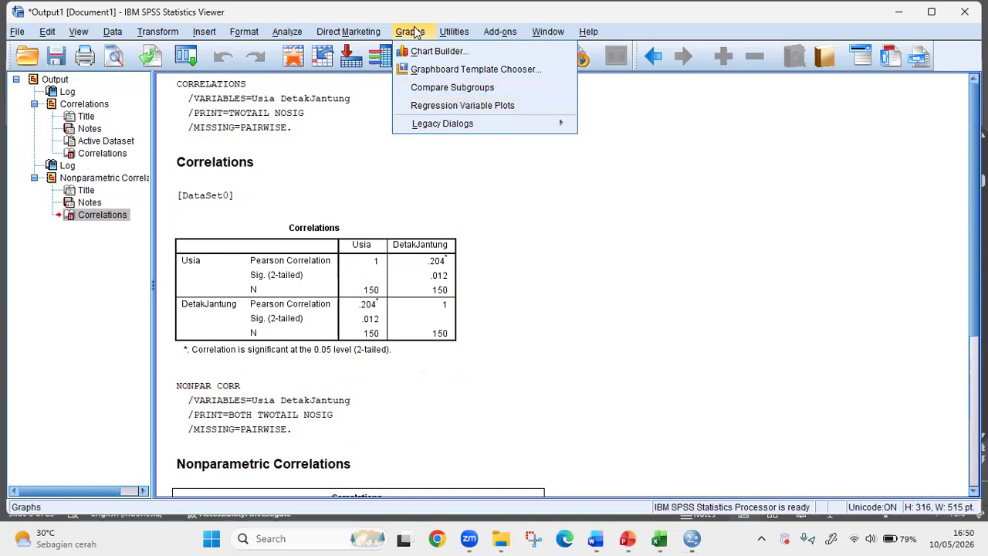
key("Right")
left_click(414, 31)
mouse_move(461, 125)
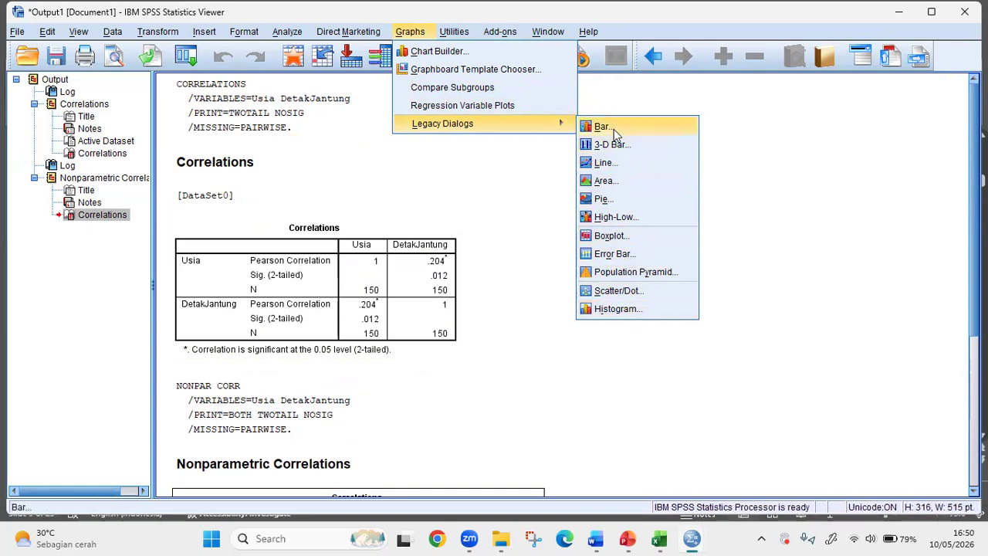
left_click(625, 292)
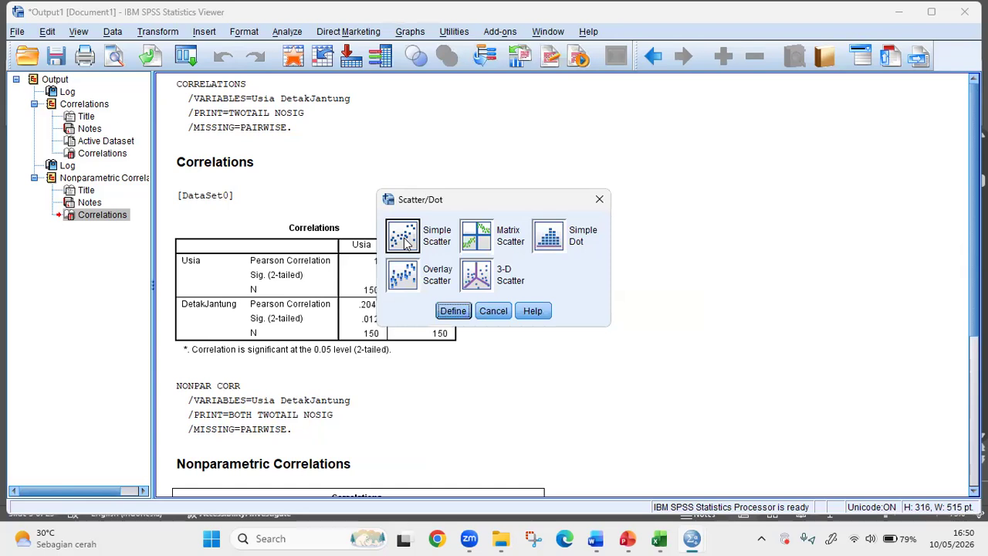
left_click(453, 311)
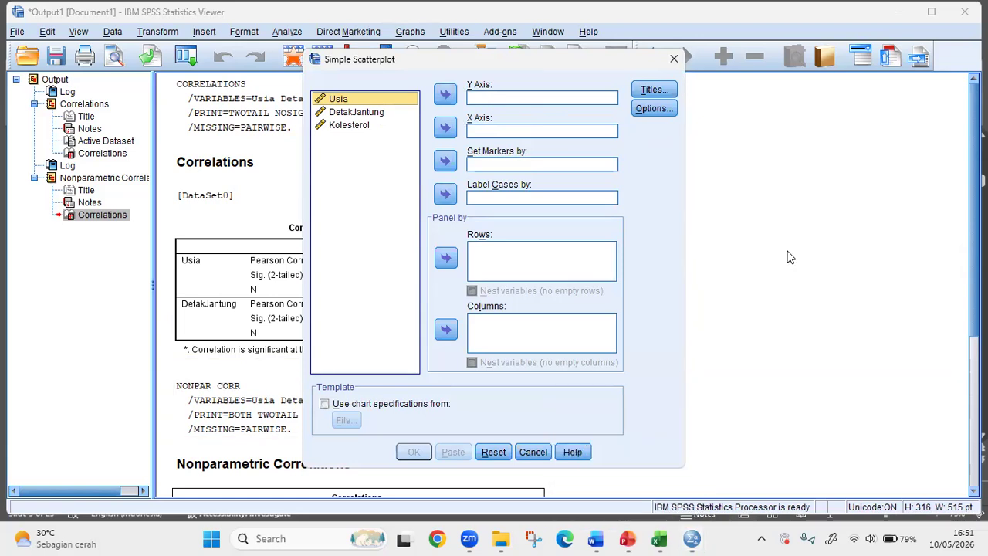
- Handwrite the equation Y = 2x with the annotation pen beside the dialog, adding a downward arrow from x
left_click(542, 549)
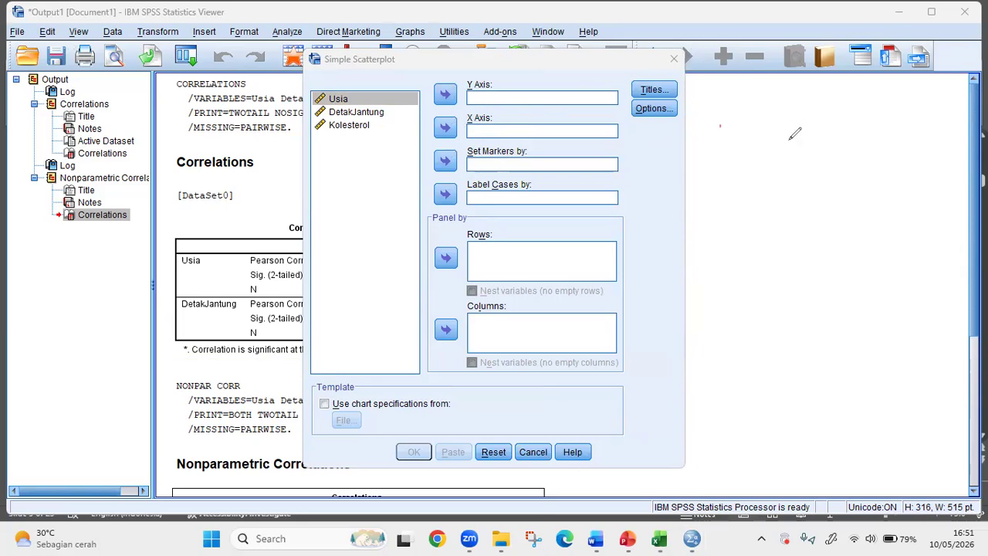
mouse_move(792, 163)
left_mouse_down()
mouse_move(806, 167)
mouse_move(807, 188)
mouse_move(829, 175)
left_mouse_up()
mouse_move(824, 181)
left_mouse_down()
mouse_move(866, 185)
mouse_move(854, 185)
mouse_move(853, 210)
left_mouse_up()
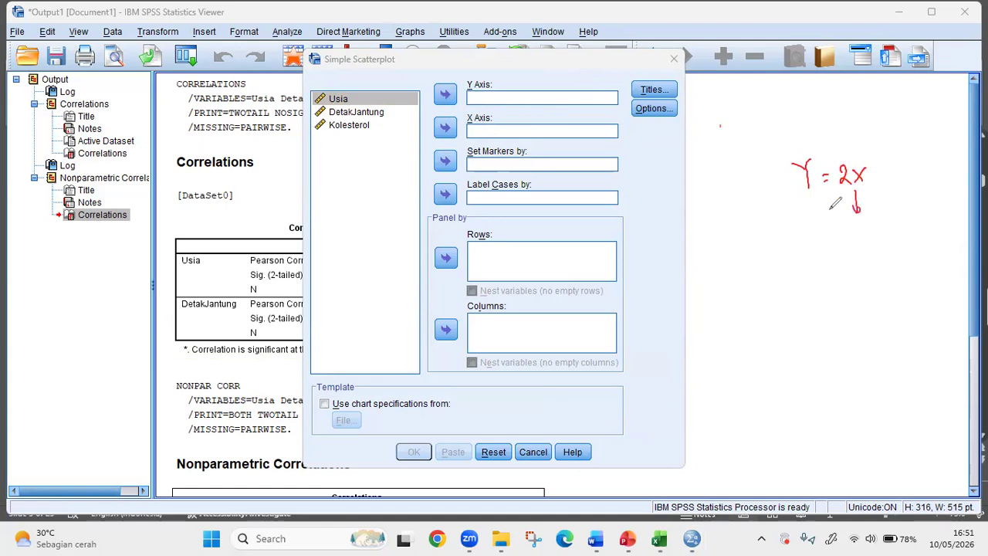
- Handwrite the worked examples x = 1 → y = 2·1 = 2 and x = 2 → y = 2·2 = 4 below the equation
left_click_drag(815, 225, 826, 238)
left_click_drag(826, 225, 815, 238)
left_click_drag(831, 228, 842, 234)
mouse_move(848, 221)
left_mouse_down()
mouse_move(848, 238)
mouse_move(871, 228)
mouse_move(880, 247)
mouse_move(904, 224)
left_mouse_up()
left_click_drag(894, 229, 903, 229)
mouse_move(912, 221)
left_mouse_down()
mouse_move(926, 233)
mouse_move(947, 223)
left_mouse_up()
left_click(922, 231)
left_click_drag(938, 229, 964, 231)
mouse_move(817, 256)
left_mouse_down()
mouse_move(828, 268)
mouse_move(817, 268)
left_mouse_up()
left_click_drag(832, 262, 839, 261)
left_click_drag(833, 268, 852, 268)
left_click_drag(860, 262, 888, 268)
mouse_move(896, 255)
left_mouse_down()
mouse_move(888, 279)
mouse_move(905, 261)
left_mouse_up()
mouse_move(909, 255)
left_mouse_down()
mouse_move(926, 268)
mouse_move(939, 259)
left_mouse_up()
left_click(916, 265)
left_click_drag(932, 266, 956, 271)
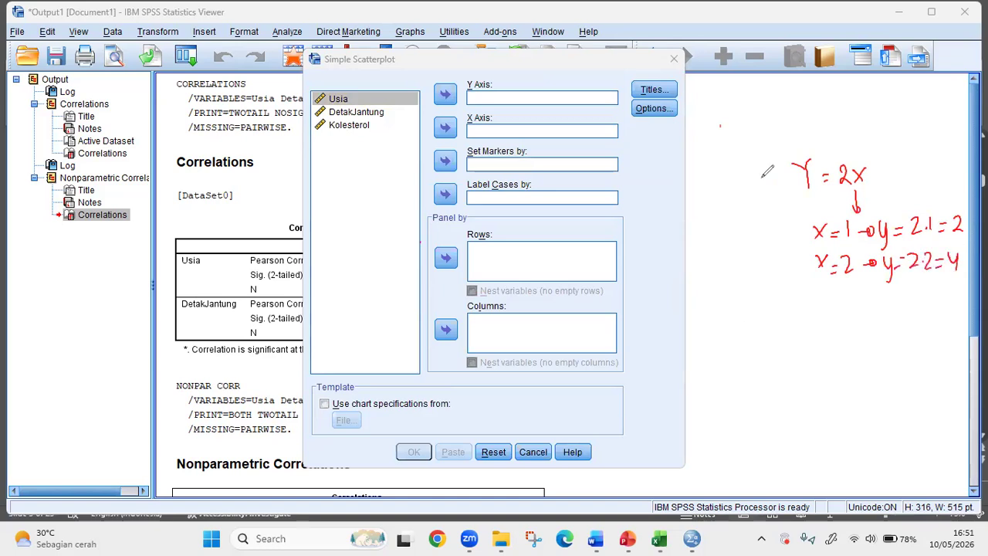
- Circle x in the equation and label it "bebas independent", and label Y "terikat dependent" with arrows
mouse_move(869, 164)
left_mouse_down()
mouse_move(880, 151)
mouse_move(926, 158)
mouse_move(939, 147)
left_mouse_up()
mouse_move(806, 172)
left_mouse_down()
mouse_move(779, 204)
mouse_move(739, 221)
mouse_move(796, 215)
left_mouse_up()
left_click_drag(791, 206, 806, 204)
mouse_move(889, 169)
left_mouse_down()
mouse_move(889, 181)
mouse_move(920, 176)
left_mouse_up()
mouse_move(922, 167)
left_mouse_down()
mouse_move(927, 177)
mouse_move(970, 176)
left_mouse_up()
left_click_drag(966, 159, 967, 176)
mouse_move(738, 226)
left_mouse_down()
mouse_move(772, 225)
mouse_move(729, 248)
mouse_move(743, 266)
mouse_move(771, 240)
mouse_move(784, 246)
mouse_move(806, 232)
mouse_move(803, 244)
left_mouse_up()
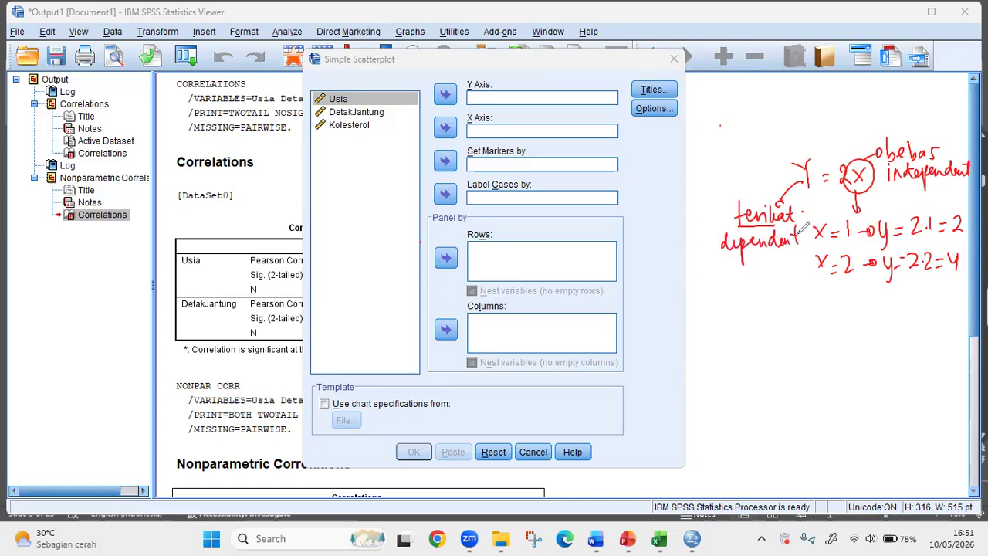
- Handwrite a second Y = 2x with x circled below the examples, undoing the trial arrow from x to Y
mouse_move(772, 298)
left_mouse_down()
mouse_move(779, 321)
mouse_move(798, 307)
left_mouse_up()
left_click_drag(789, 315, 834, 315)
left_click_drag(834, 302, 824, 315)
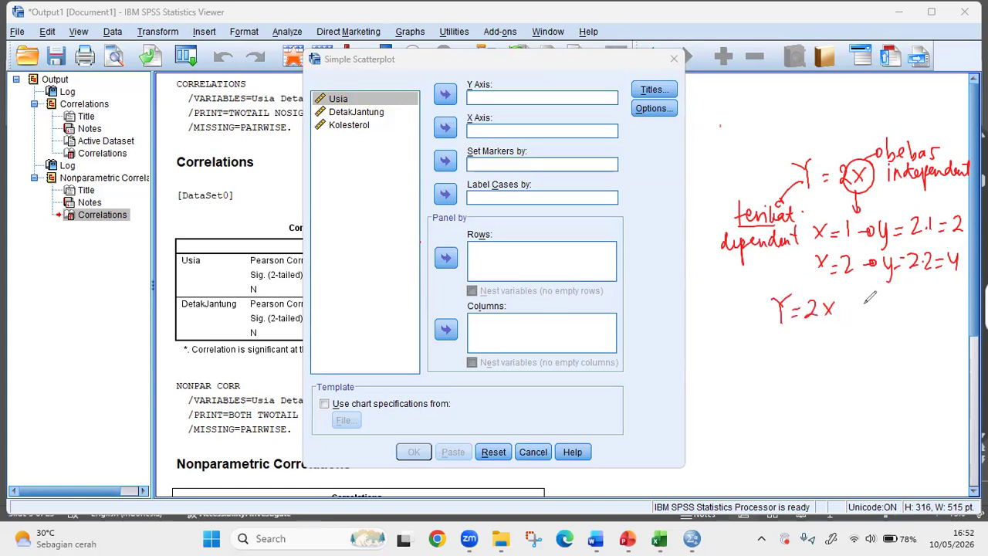
mouse_move(842, 296)
left_mouse_down()
mouse_move(823, 345)
mouse_move(786, 340)
left_mouse_up()
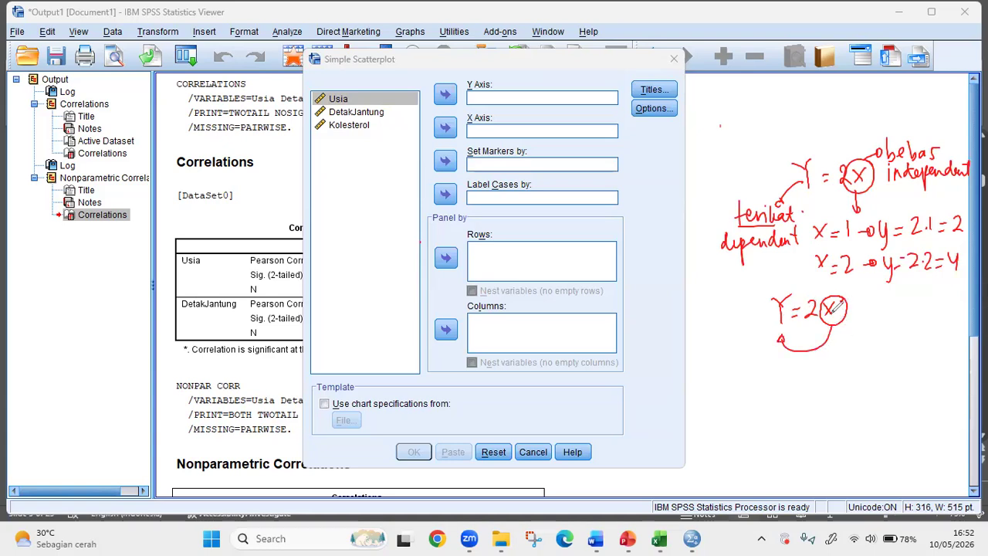
key("ctrl+z")
key("ctrl+z")
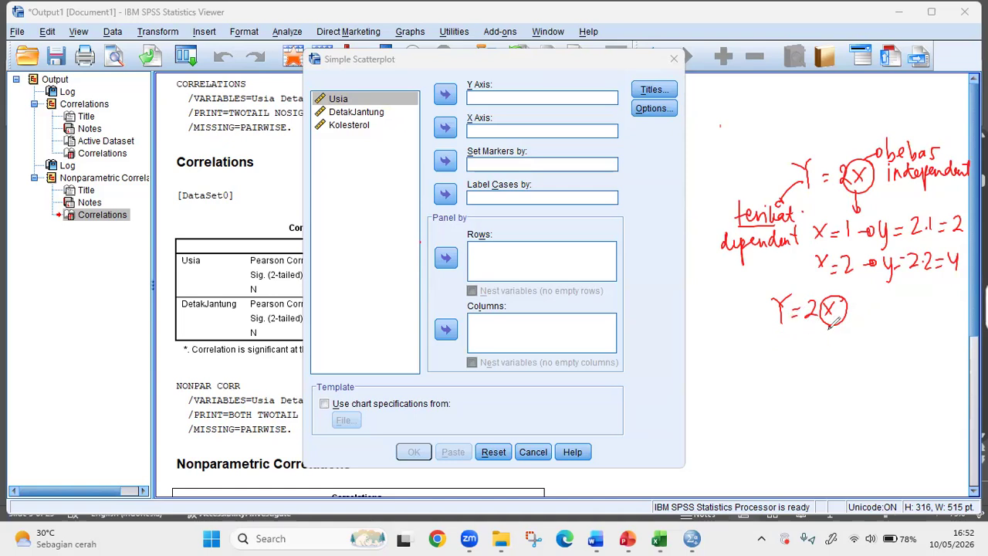
- Label x in the second equation "yang mempengaruhi" and Y "dipengaruhi", each with an arrow
mouse_move(834, 328)
left_mouse_down()
mouse_move(865, 344)
mouse_move(887, 330)
mouse_move(944, 345)
mouse_move(973, 330)
mouse_move(976, 338)
left_mouse_up()
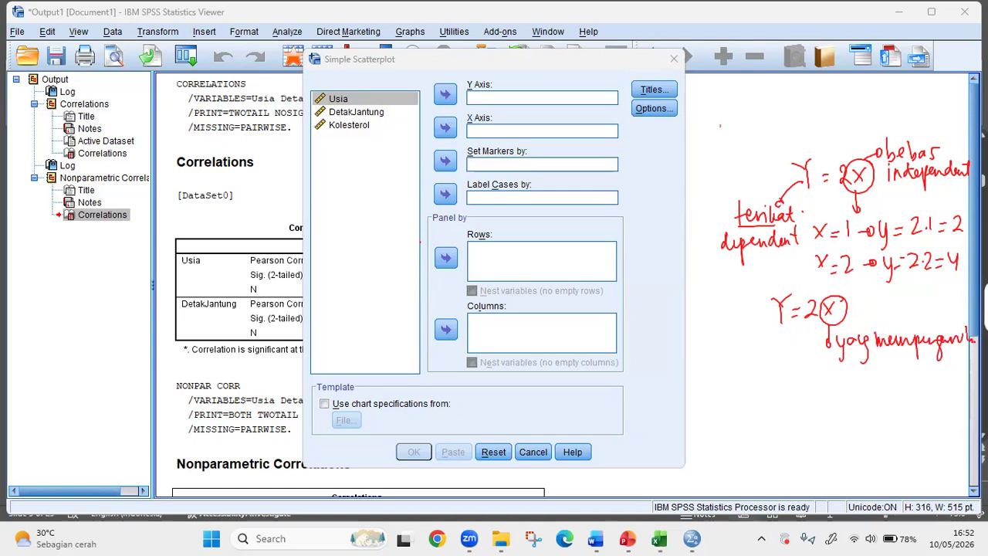
left_click_drag(777, 318, 758, 376)
left_click_drag(762, 367, 765, 383)
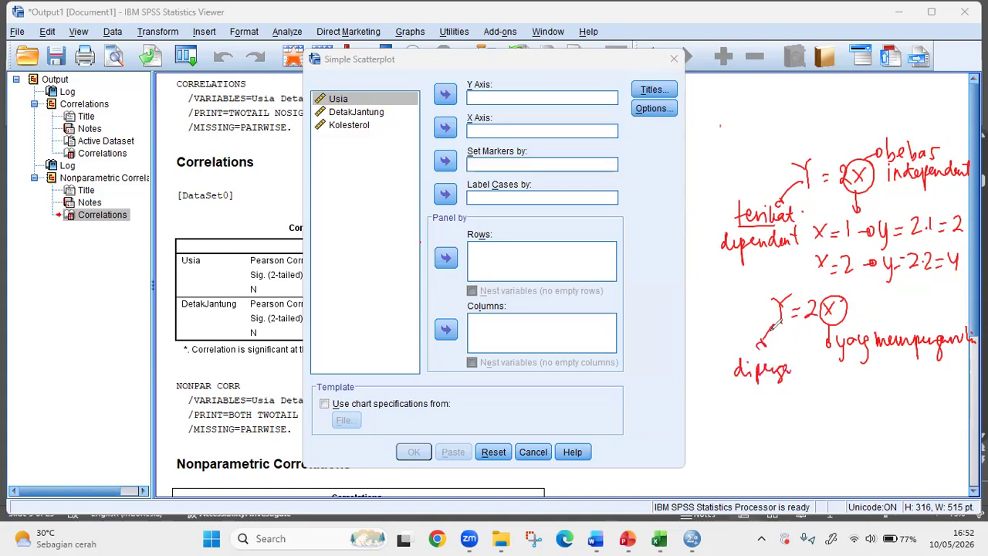
left_click_drag(807, 355, 823, 370)
- Try pen circles, connecting marks and x labels on the Usia and DetakJantung variables, undoing the marks
mouse_move(357, 86)
left_mouse_down()
mouse_move(332, 105)
mouse_move(386, 99)
left_mouse_up()
left_click_drag(333, 116, 385, 108)
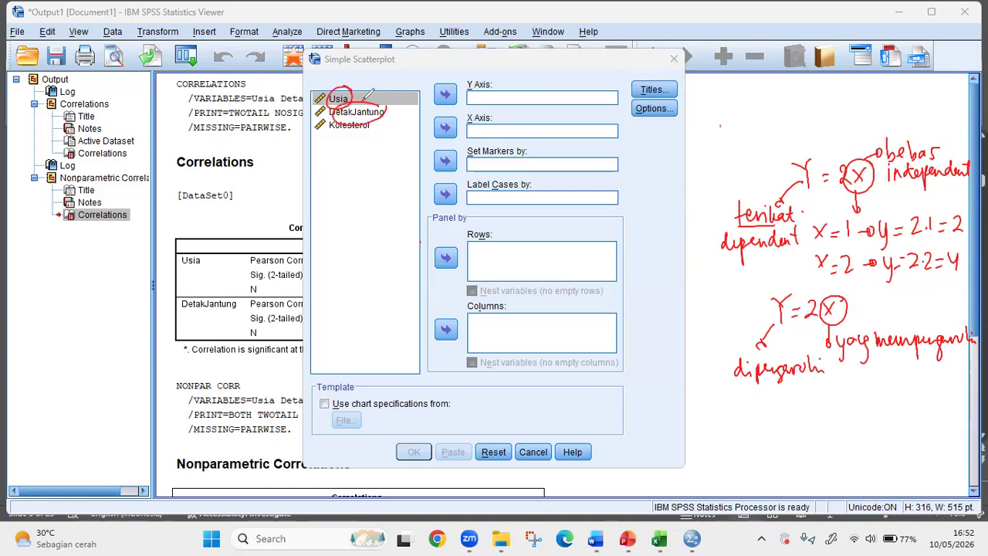
key("ctrl+z")
key("ctrl+z")
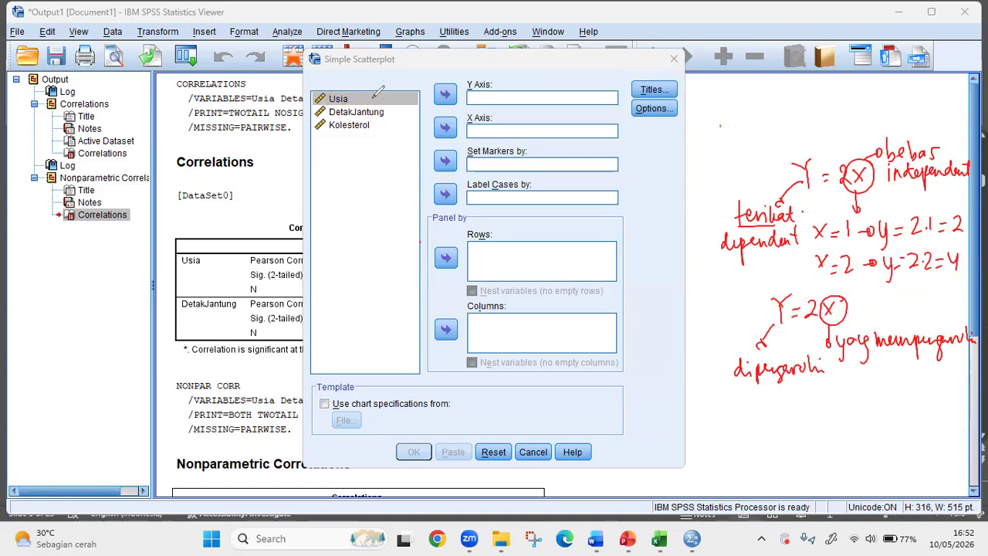
mouse_move(393, 113)
left_mouse_down()
mouse_move(380, 99)
mouse_move(404, 122)
left_mouse_up()
key("ctrl+z")
key("ctrl+z")
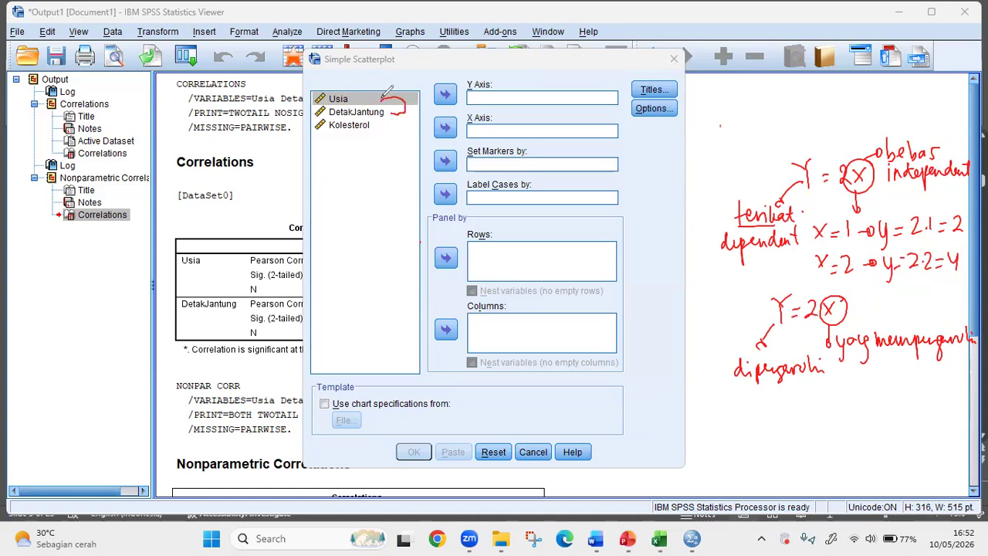
left_click_drag(380, 97, 401, 116)
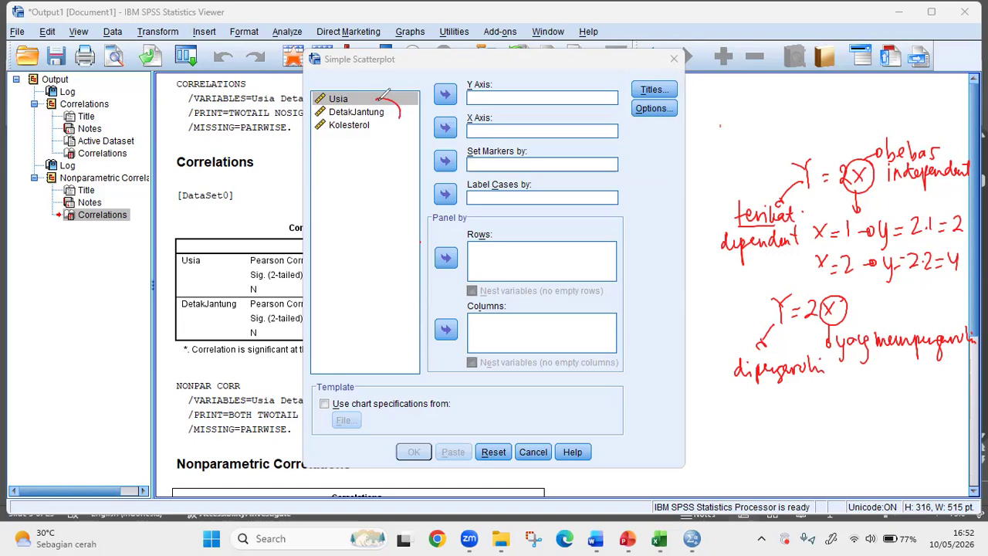
key("ctrl+z")
mouse_move(391, 85)
left_mouse_down()
mouse_move(391, 103)
mouse_move(404, 101)
left_mouse_up()
mouse_move(404, 90)
left_mouse_down()
mouse_move(392, 101)
mouse_move(408, 102)
left_mouse_up()
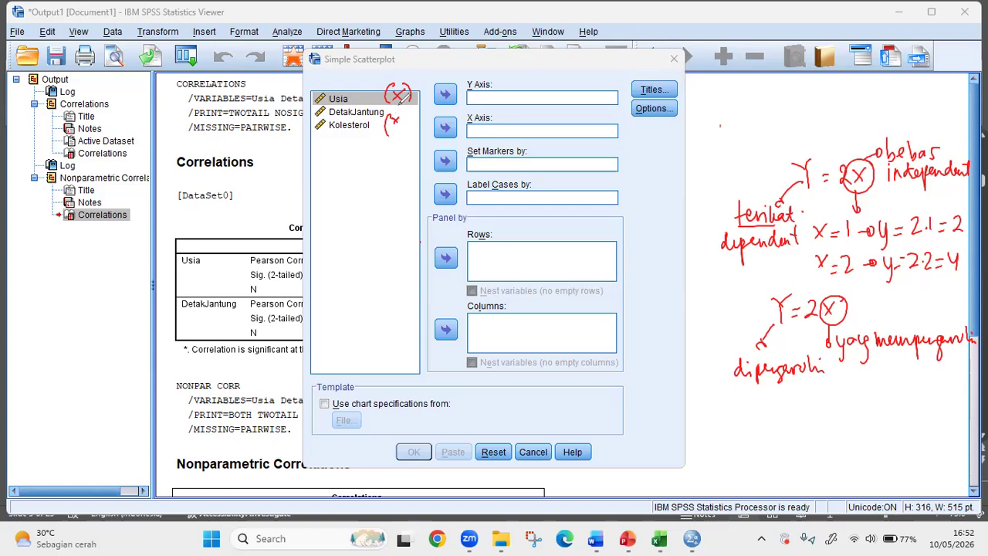
mouse_move(398, 121)
left_mouse_down()
mouse_move(407, 136)
mouse_move(386, 123)
mouse_move(399, 113)
mouse_move(333, 104)
mouse_move(359, 92)
left_mouse_up()
key("ctrl+z")
key("ctrl+z")
key("ctrl+z")
key("ctrl+z")
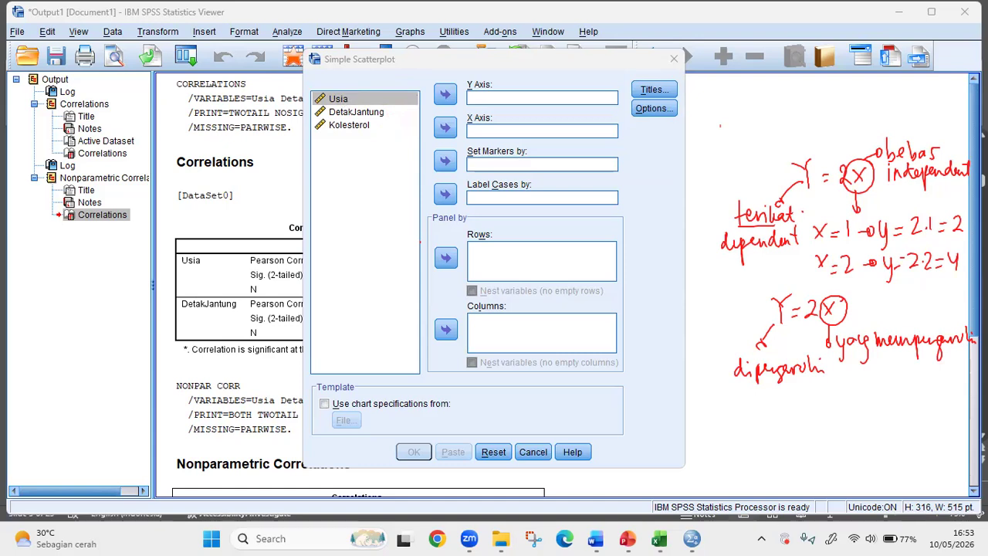
left_click_drag(732, 314, 768, 301)
- Assign Kolesterol to the scatterplot's Y axis and Usia to its X axis
left_click(359, 128)
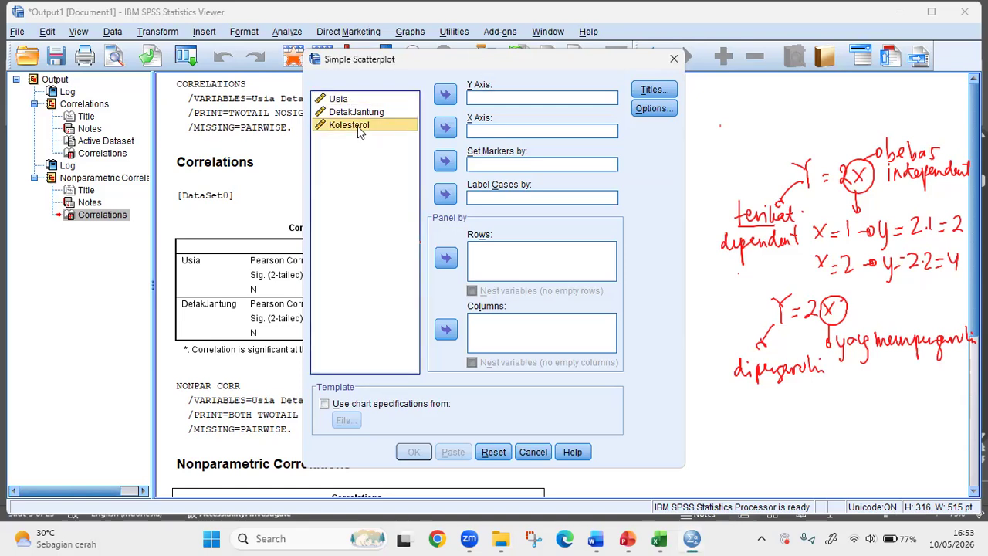
left_click(445, 94)
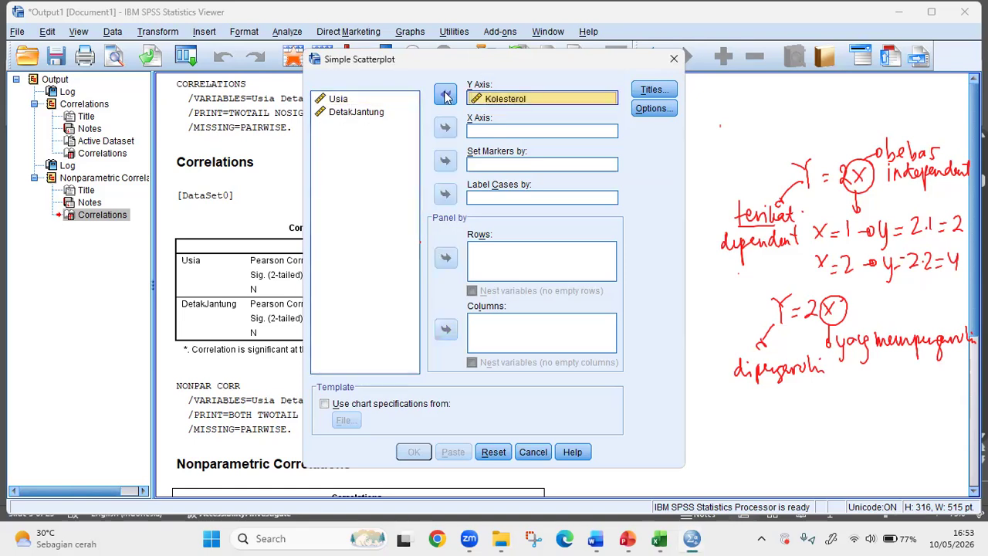
left_click(349, 102)
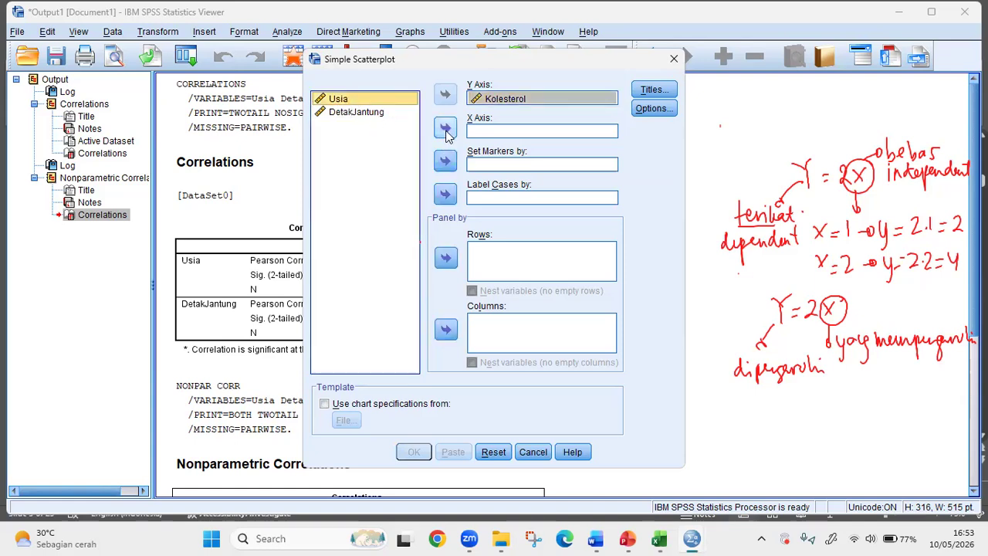
left_click(445, 127)
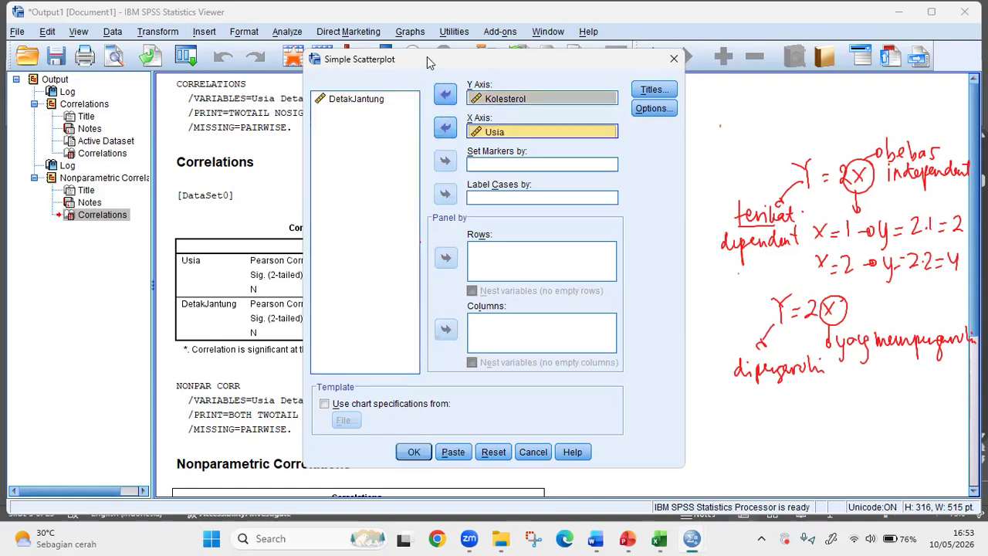
- Replace Kolesterol with DetakJantung as the scatterplot's Y axis variable
left_click_drag(429, 62, 377, 53)
left_click(487, 88)
left_click(393, 85)
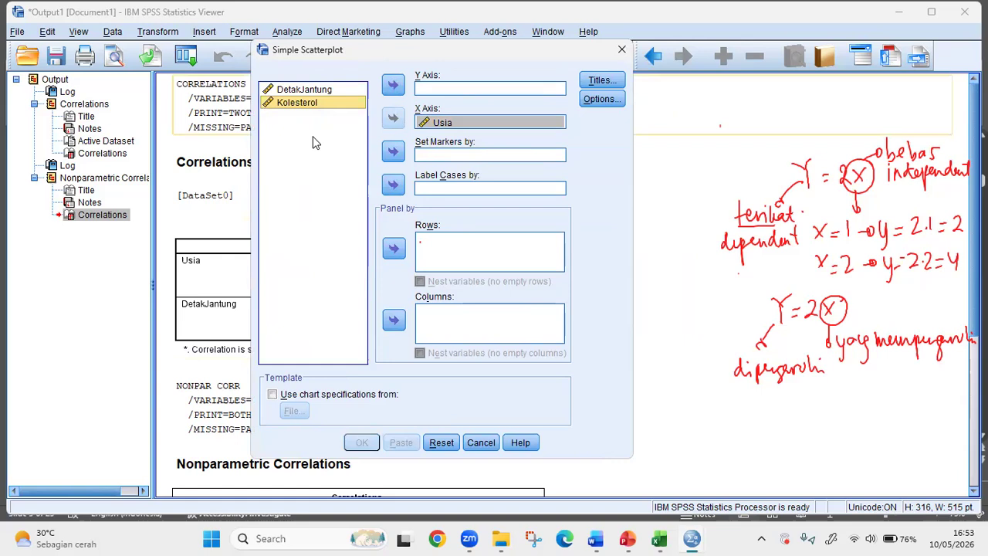
left_click(305, 90)
left_click(393, 87)
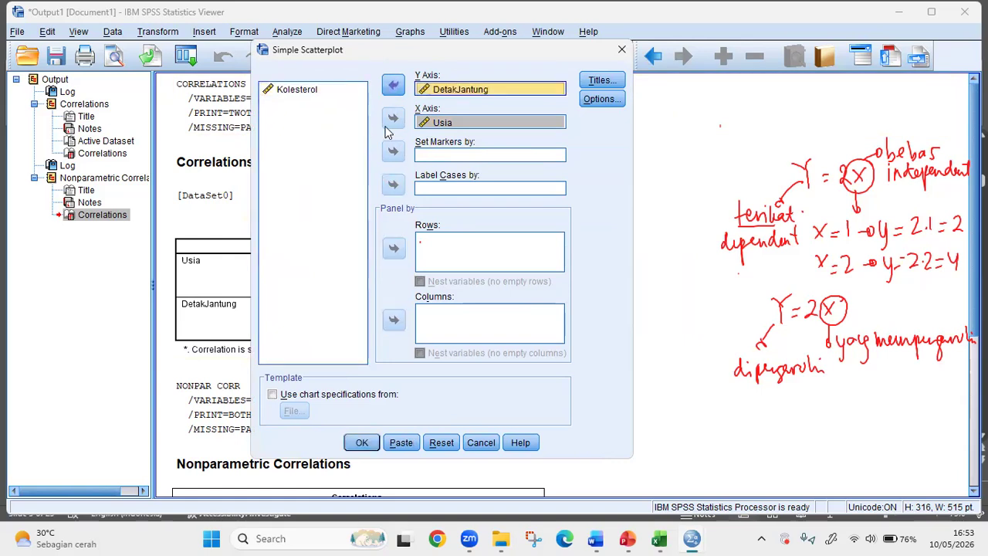
- Check the Titles settings without entering any text, and generate the scatterplot of DetakJantung against Usia
left_click(604, 80)
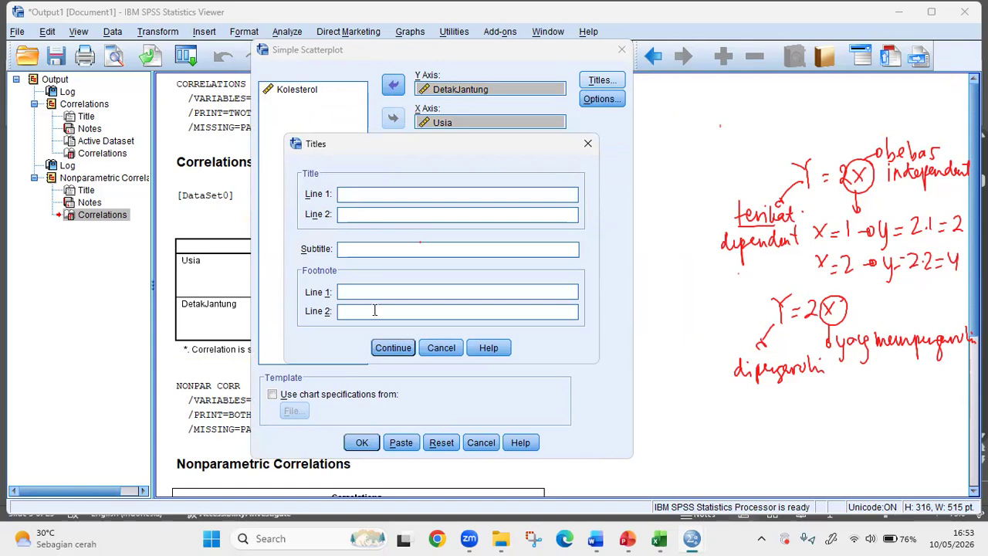
left_click(588, 144)
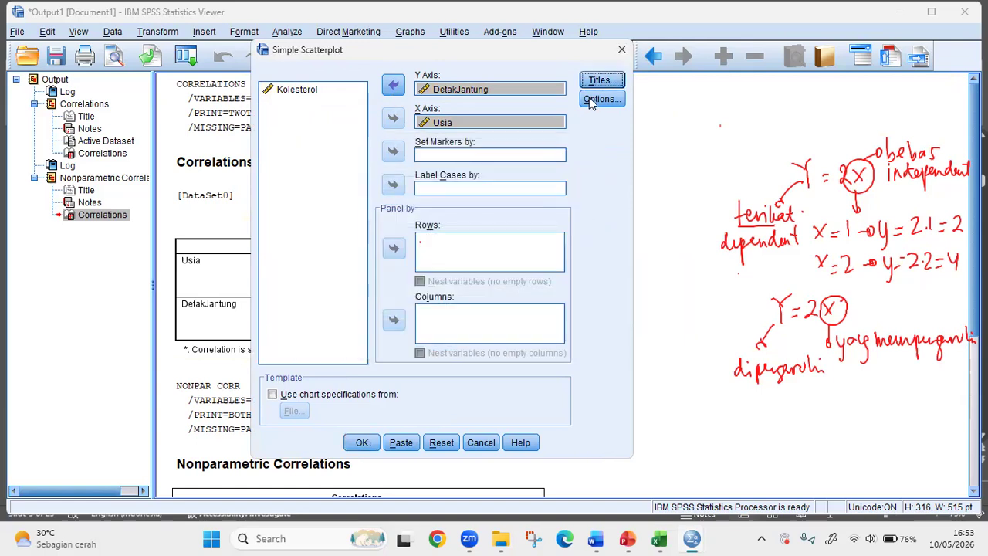
key("Return")
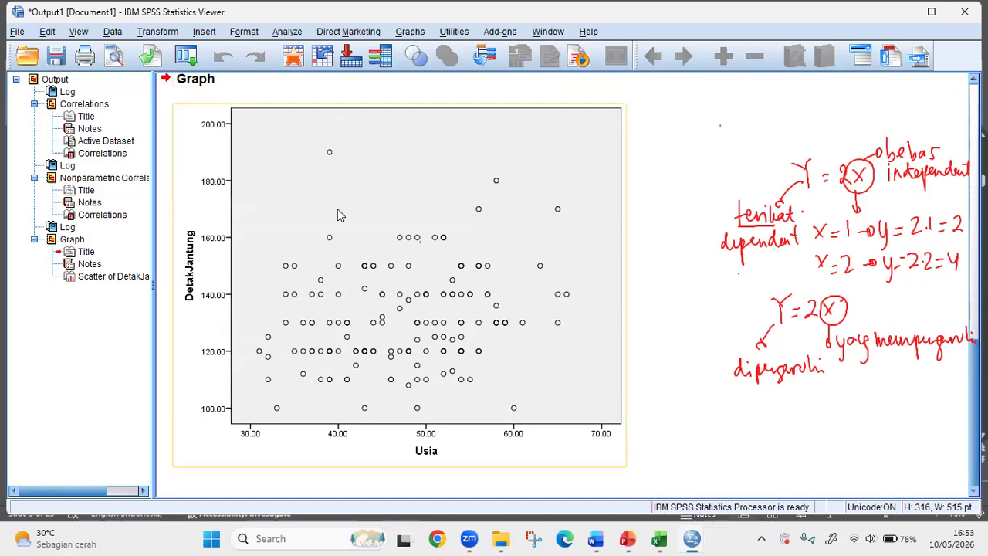
- Open the DetakJantung–Usia scatterplot in the Chart Editor and add a linear fit line with its equation label
left_click(413, 141)
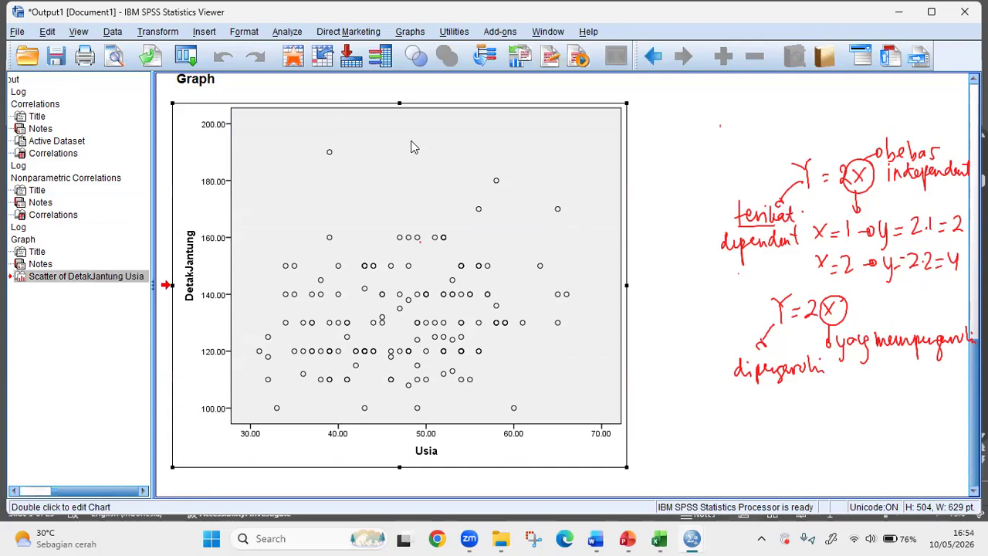
double_click(412, 146)
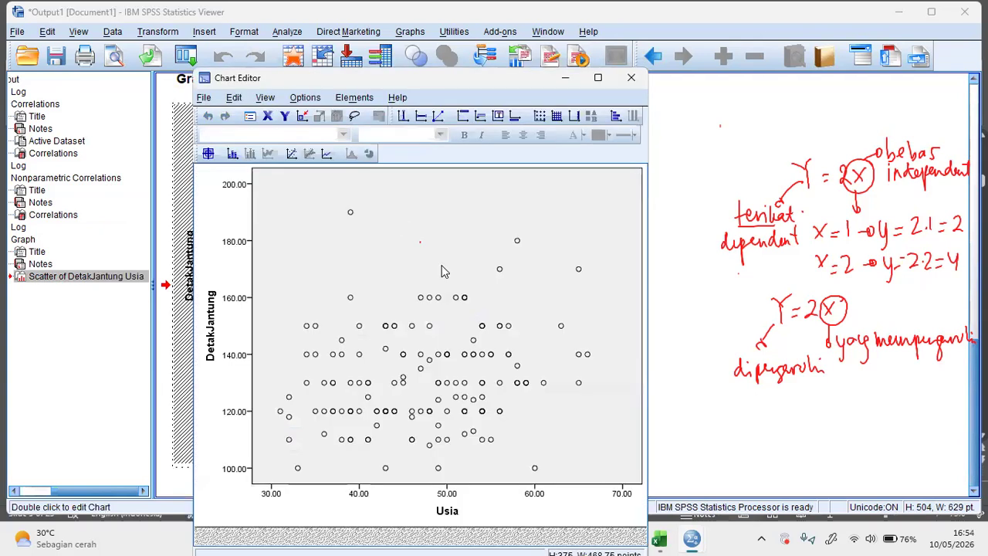
left_click(293, 157)
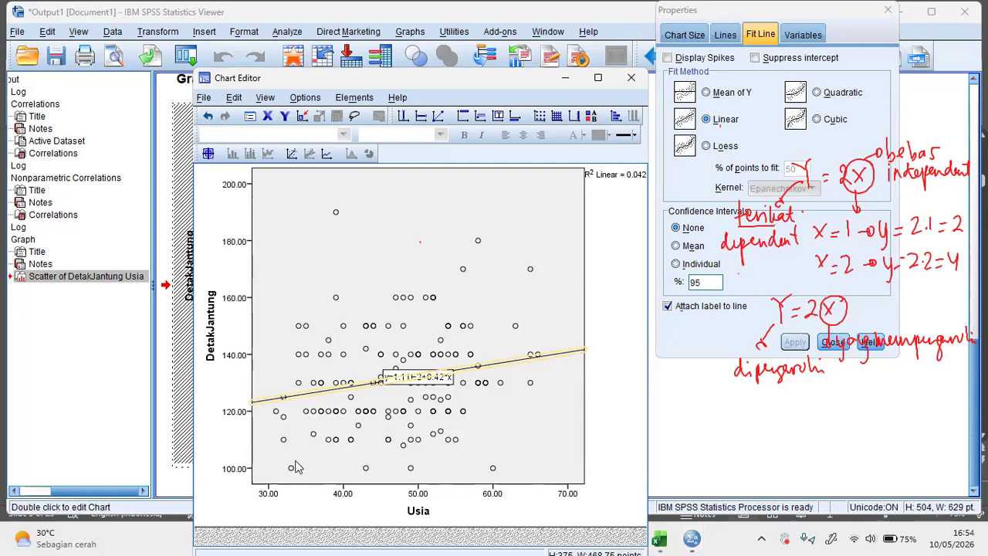
left_click(634, 149)
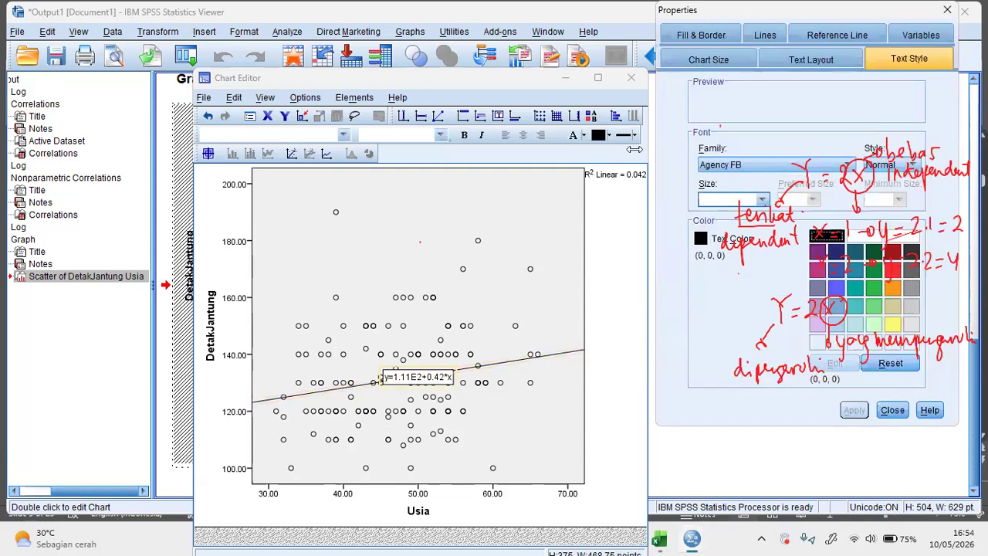
- Capture an image of the fit line's equation label in the DetakJantung–Usia chart
left_click(634, 150)
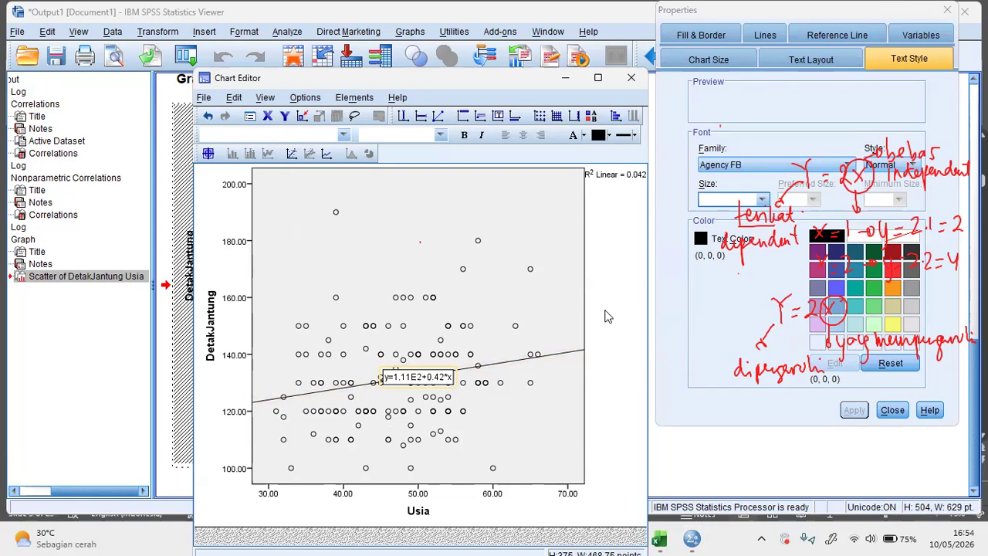
left_click(462, 307)
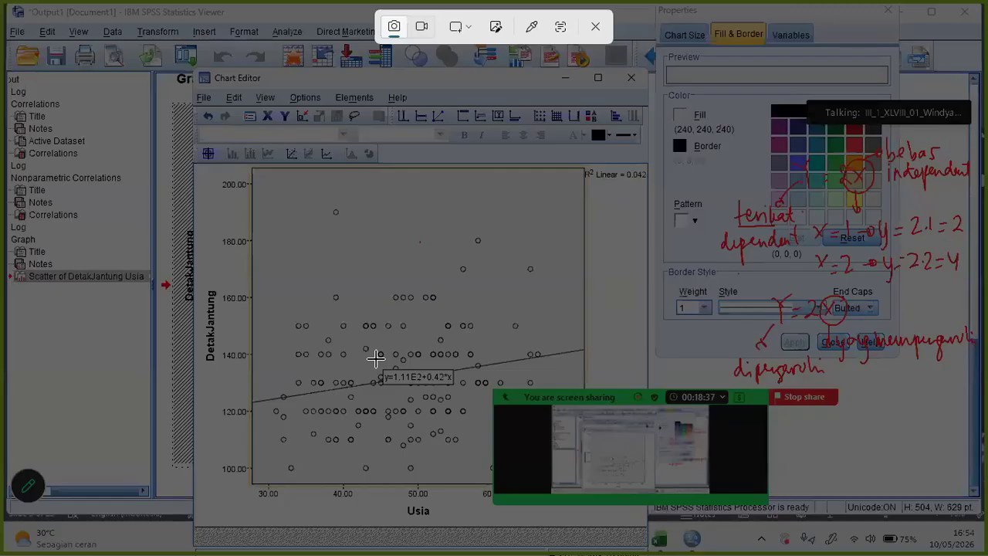
left_click(459, 381)
left_click_drag(460, 394, 463, 397)
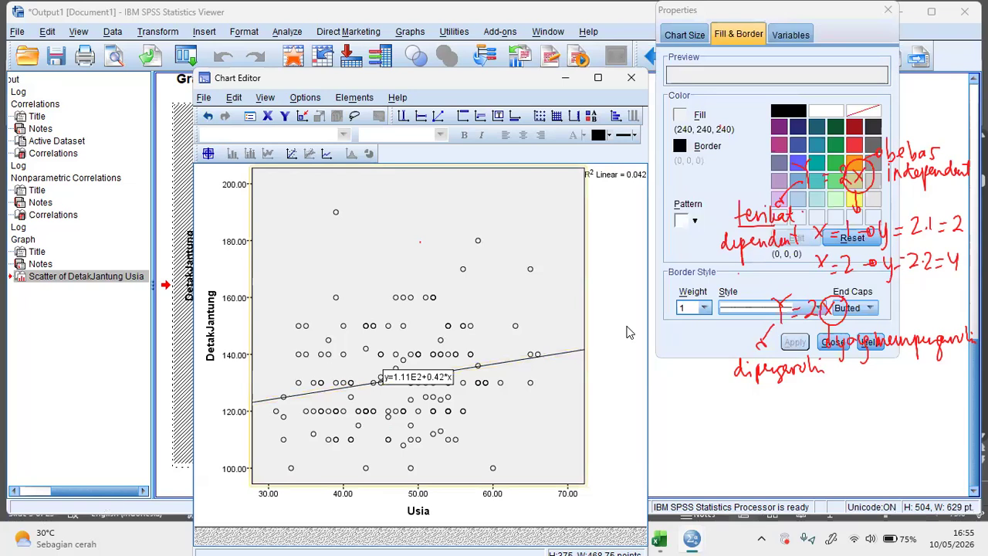
- Switch to the PowerPoint presentation, add a slide after slide 3, and paste the equation image enlarged to about 11.8 cm wide
left_click(627, 538)
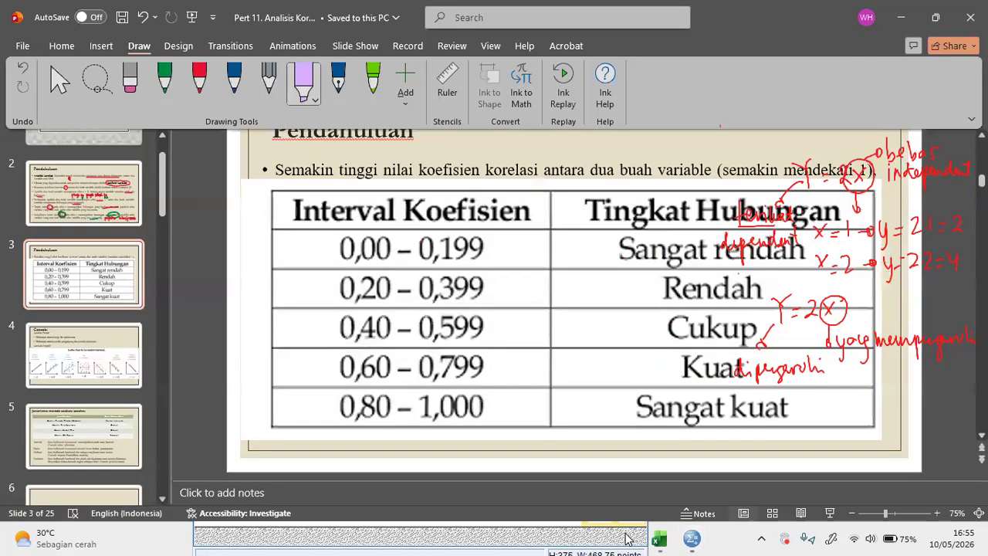
left_click(106, 323)
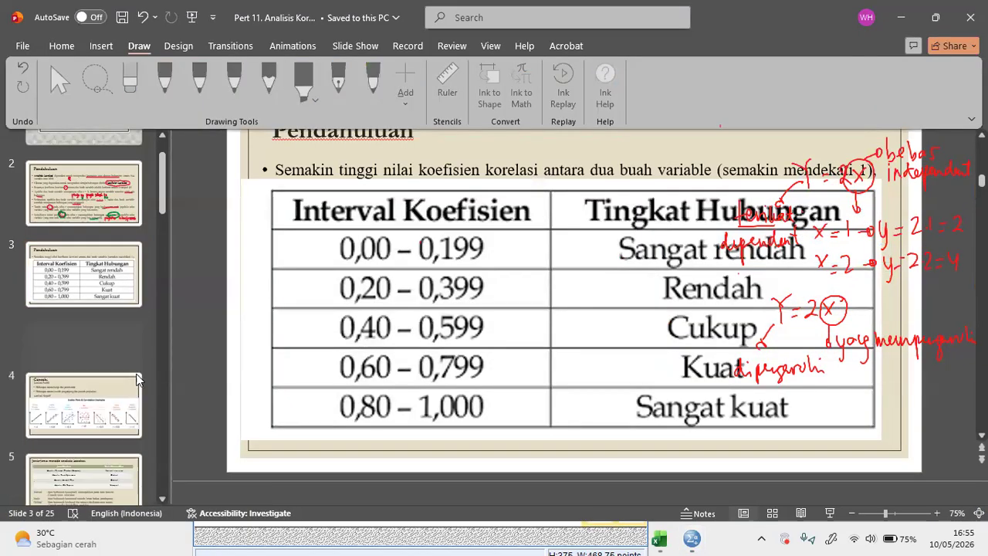
key("Return")
left_click(385, 238)
key("ctrl+v")
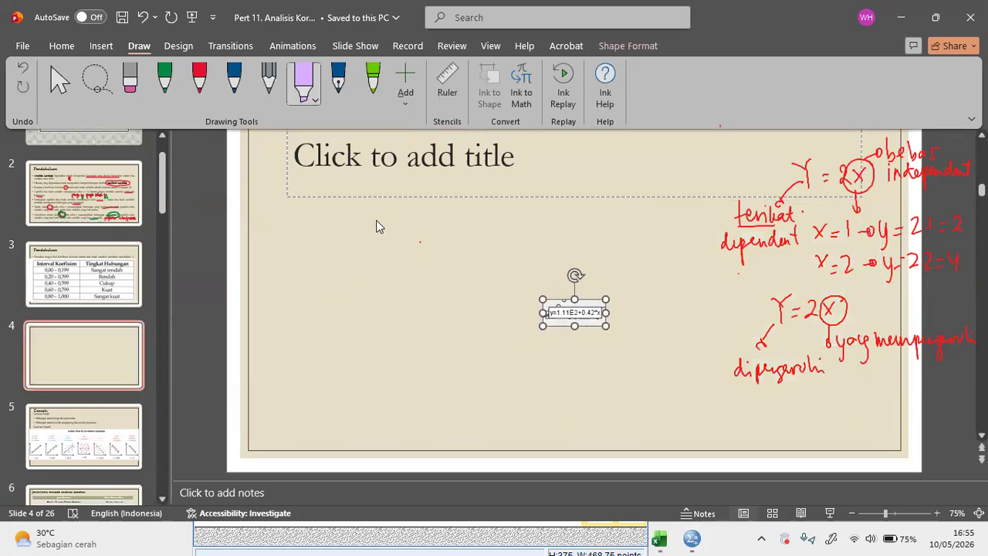
left_click_drag(543, 325, 464, 183)
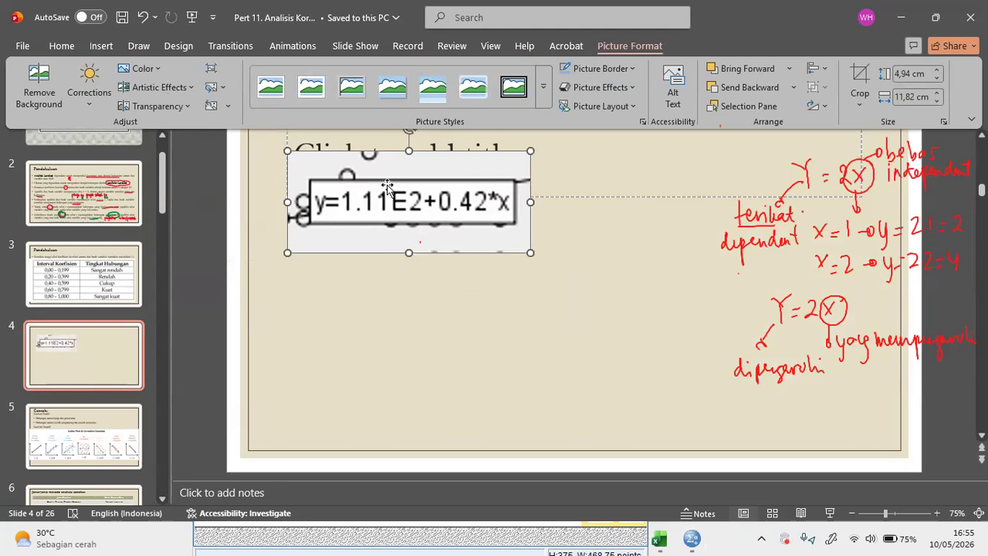
- Handwrite 10⁻² in green above the image's E2 term and y = 0,0111 + 0,42x below the image
left_click(139, 46)
left_click(165, 85)
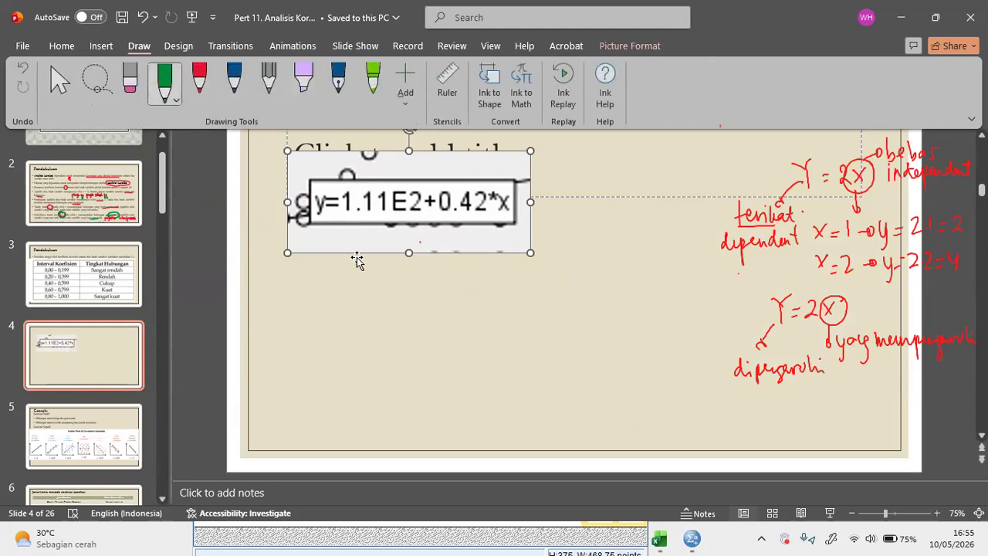
left_click_drag(327, 276, 331, 301)
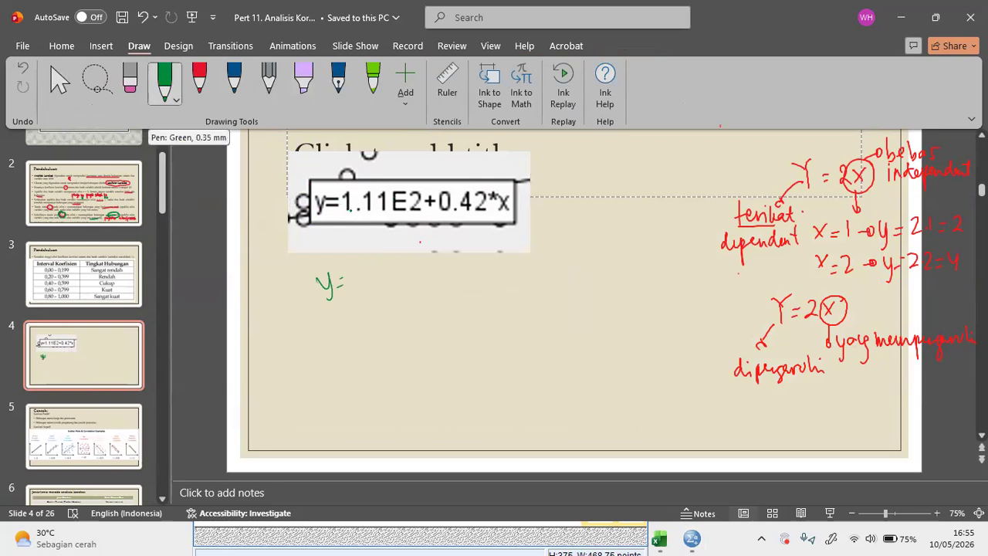
left_click_drag(410, 164, 420, 168)
mouse_move(370, 280)
left_mouse_down()
mouse_move(361, 288)
mouse_move(387, 277)
mouse_move(436, 288)
left_mouse_up()
left_click(378, 286)
left_click_drag(453, 276, 478, 288)
left_click(481, 285)
left_click_drag(487, 278, 495, 289)
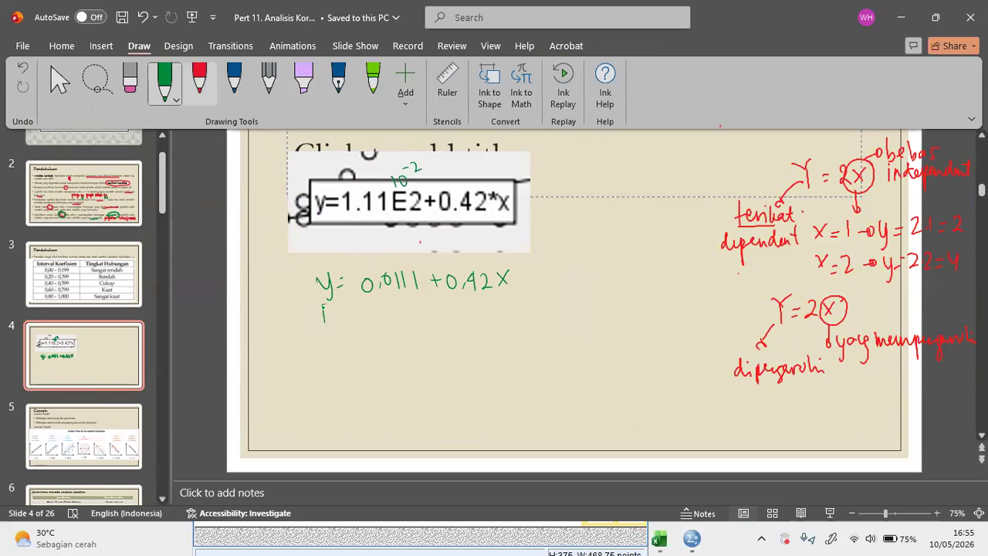
- Annotate the handwritten equation in green, labelling y as detak jantung and x as usia
mouse_move(319, 338)
left_mouse_down()
mouse_move(313, 355)
mouse_move(356, 356)
mouse_move(362, 375)
mouse_move(381, 353)
mouse_move(410, 345)
mouse_move(411, 363)
left_mouse_up()
left_click_drag(378, 338, 388, 343)
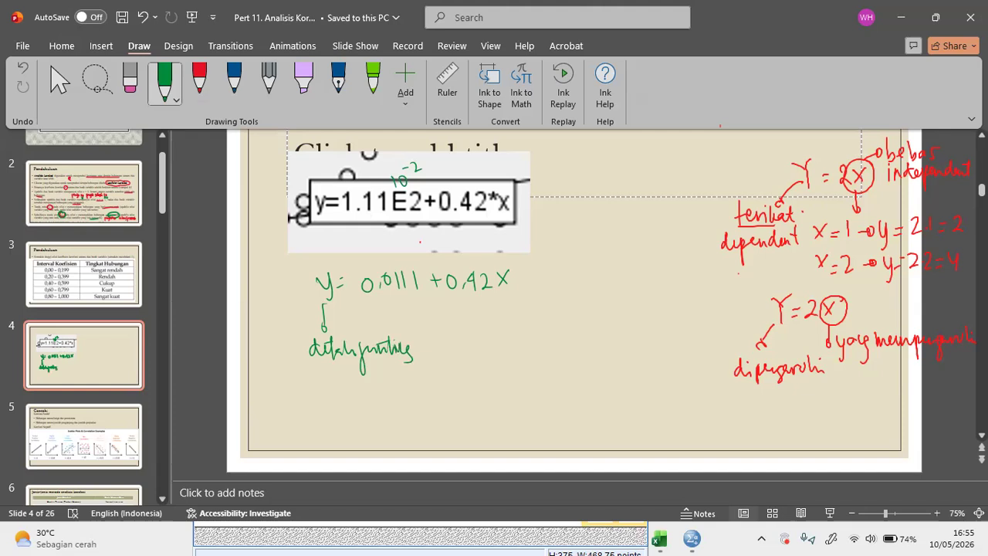
left_click_drag(501, 298, 504, 308)
left_click_drag(497, 320, 508, 323)
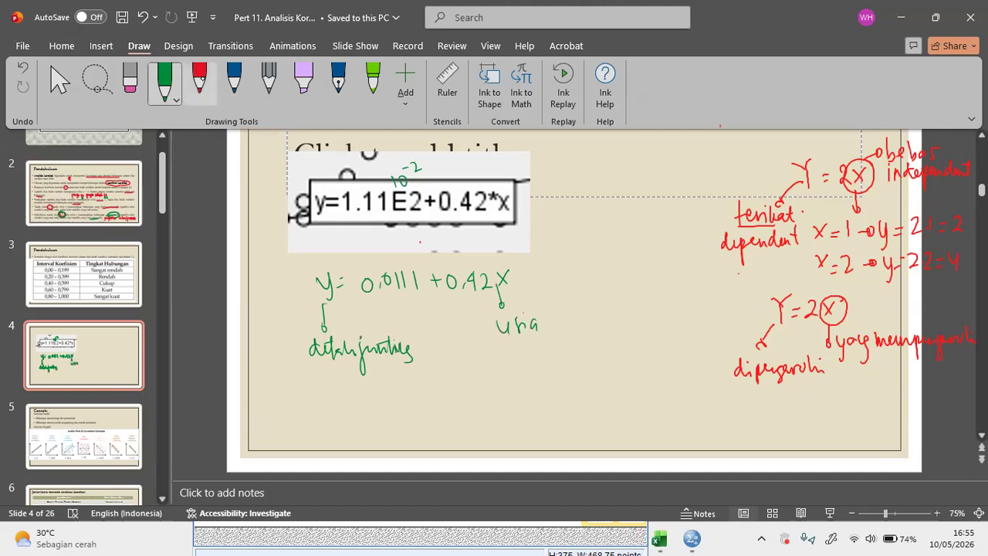
- Draw an arrow after the equation and handwrite in red "usia meningkat 1 maka detak jantung mengalami kenaikan"
left_click_drag(531, 271, 546, 277)
left_click(199, 82)
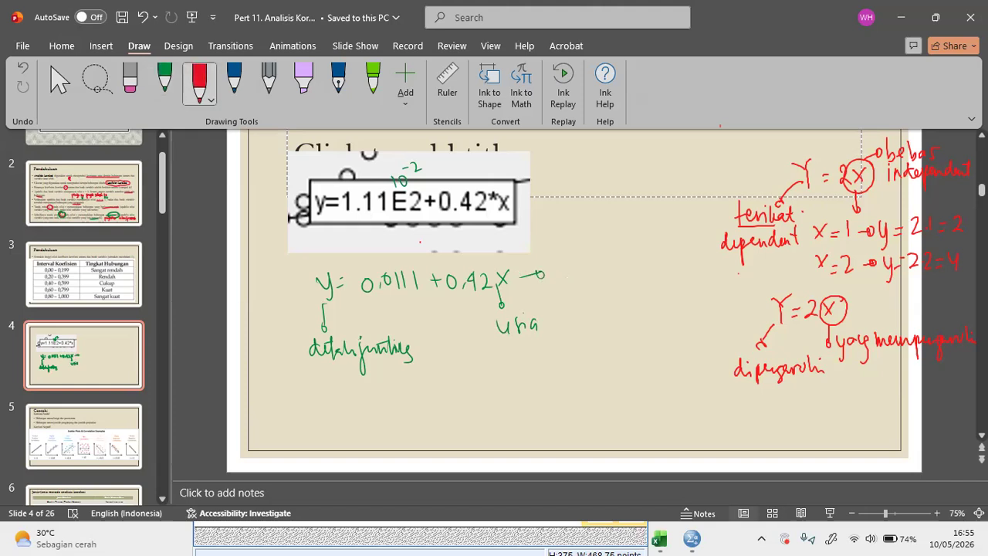
mouse_move(564, 277)
left_mouse_down()
mouse_move(649, 285)
mouse_move(687, 270)
mouse_move(697, 286)
left_mouse_up()
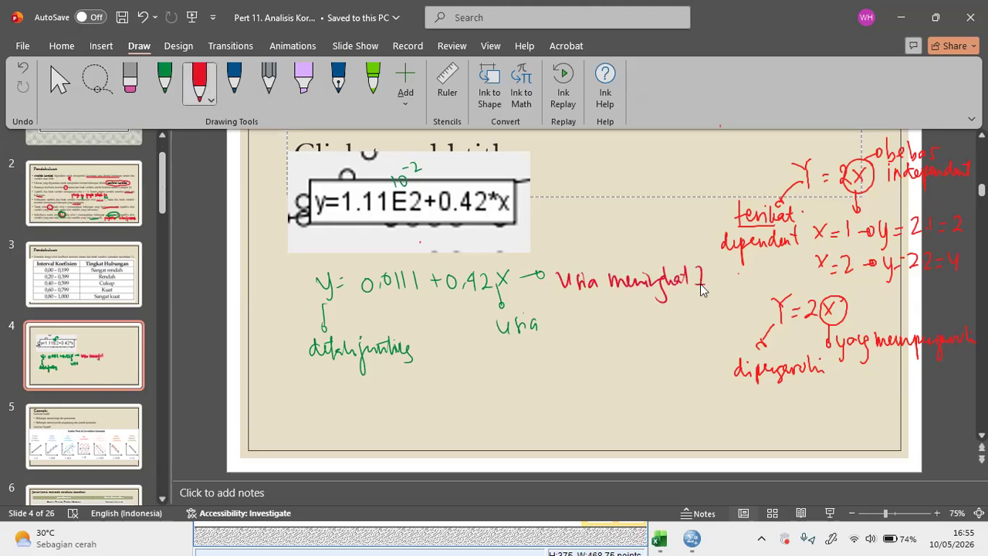
left_click_drag(564, 308, 689, 311)
mouse_move(575, 329)
left_mouse_down()
mouse_move(576, 349)
mouse_move(601, 334)
mouse_move(623, 336)
mouse_move(627, 352)
mouse_move(673, 334)
mouse_move(685, 344)
mouse_move(698, 321)
mouse_move(719, 328)
left_mouse_up()
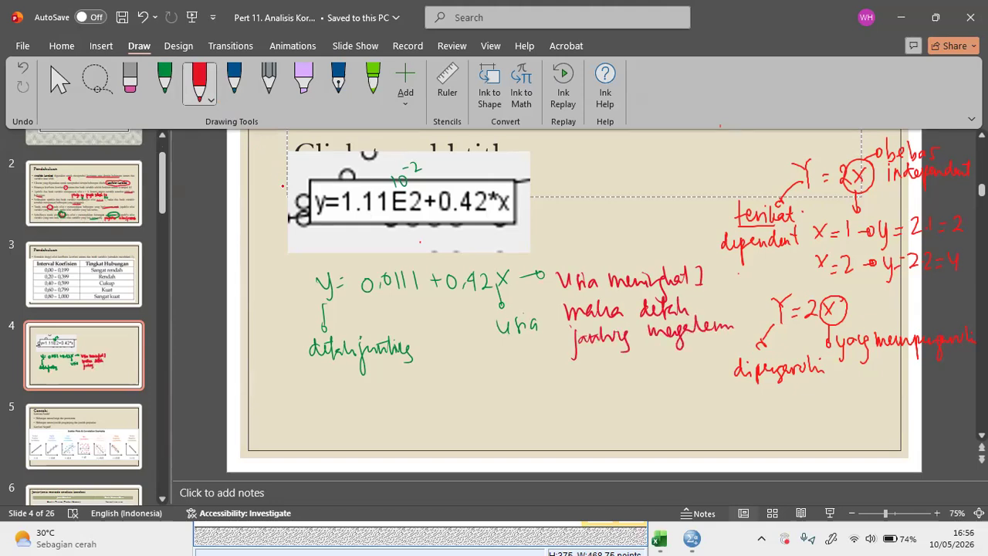
mouse_move(581, 351)
left_mouse_down()
mouse_move(589, 370)
mouse_move(670, 366)
left_mouse_up()
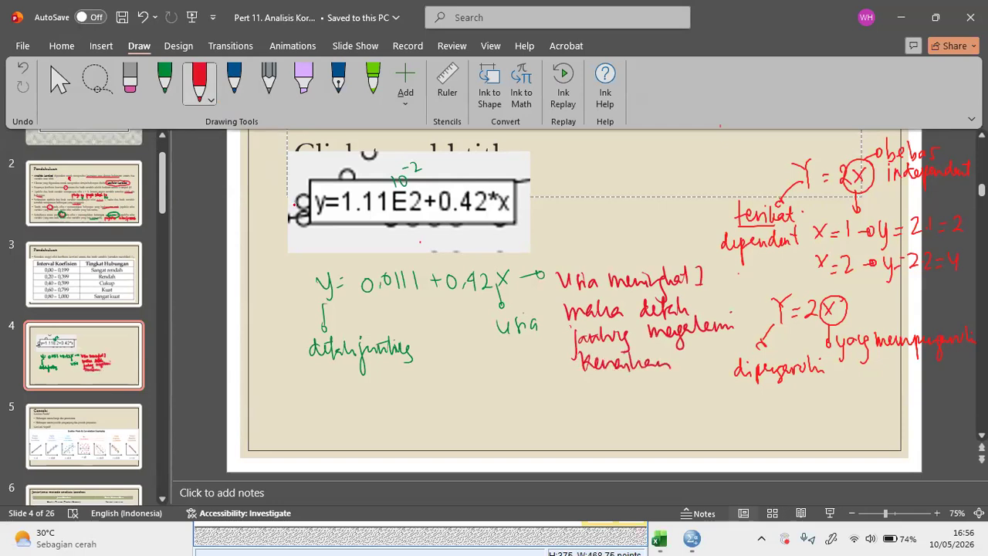
- Handwrite "sebesar" in red with an arrow to the substitution y = 0,0111 + 0,42(1) below the labels
mouse_move(301, 394)
left_mouse_down()
mouse_move(310, 414)
mouse_move(323, 396)
mouse_move(364, 403)
left_mouse_up()
left_click_drag(368, 400, 391, 429)
mouse_move(415, 399)
left_mouse_down()
mouse_move(428, 411)
mouse_move(436, 398)
left_mouse_up()
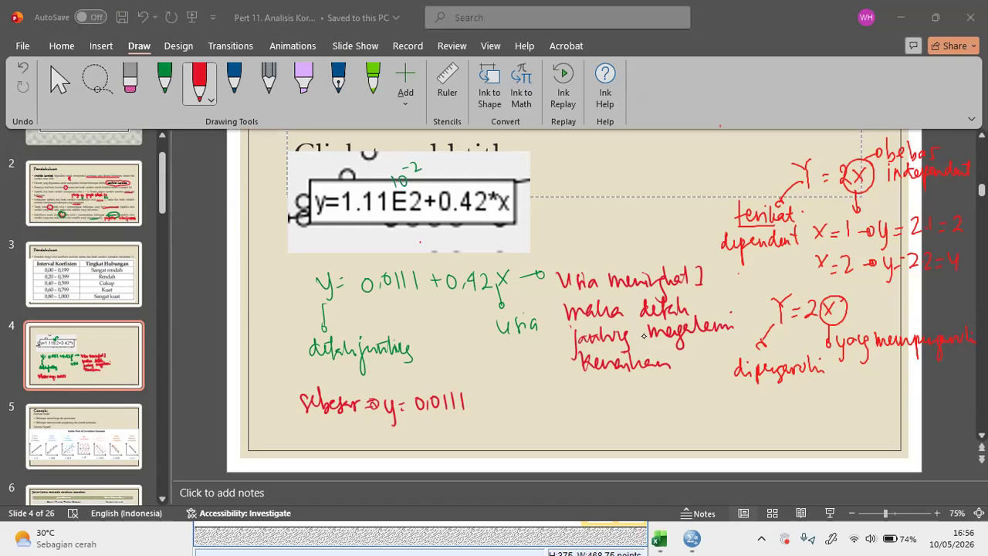
left_click_drag(471, 402, 482, 402)
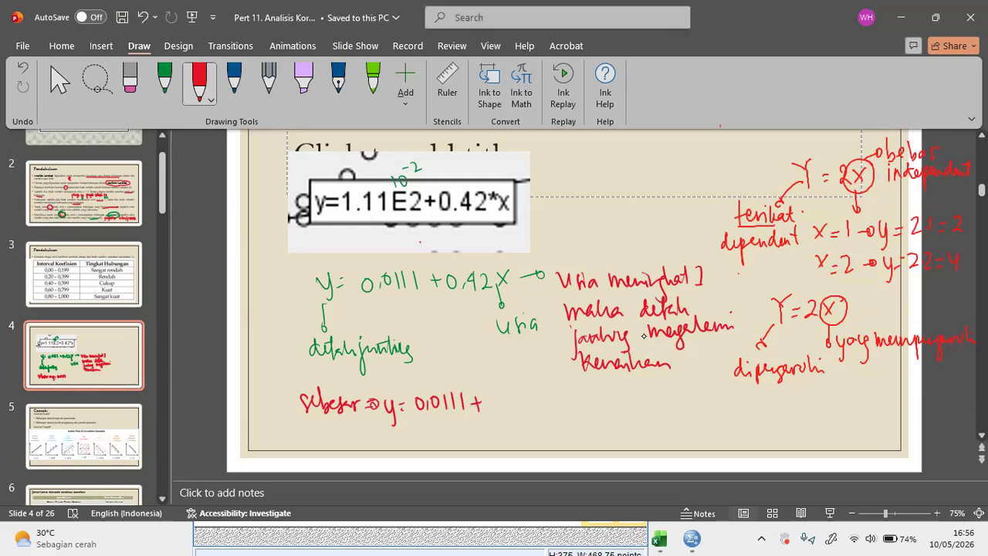
left_click_drag(495, 397, 494, 399)
left_click_drag(508, 395, 513, 412)
left_click_drag(517, 397, 558, 420)
- Handwrite the calculation lines = 0,0111 + 0,42 and = 0,4311, ending with a double slash
left_click_drag(410, 424, 419, 423)
left_click_drag(410, 430, 418, 429)
left_click_drag(427, 422, 434, 437)
left_click_drag(442, 422, 451, 435)
mouse_move(456, 419)
left_mouse_down()
mouse_move(458, 434)
mouse_move(479, 433)
left_mouse_up()
left_click_drag(493, 421, 498, 435)
left_click_drag(507, 418, 514, 433)
left_click_drag(522, 421, 530, 433)
left_click_drag(430, 441, 429, 442)
left_click_drag(438, 449, 438, 456)
mouse_move(451, 443)
left_mouse_down()
mouse_move(450, 459)
mouse_move(464, 447)
mouse_move(458, 457)
left_mouse_up()
mouse_move(470, 441)
left_mouse_down()
mouse_move(469, 455)
mouse_move(500, 466)
left_mouse_up()
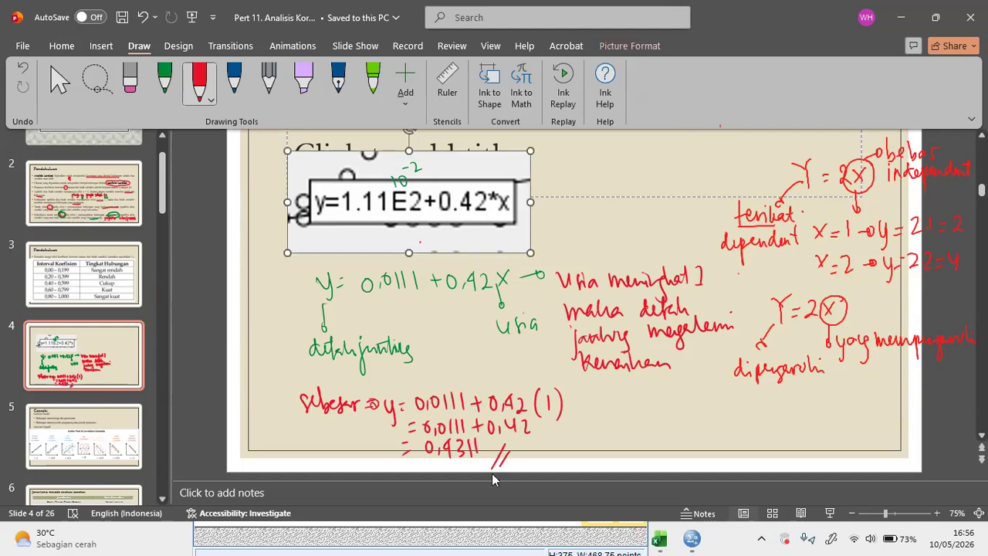
- Switch to the SPSS output and run bivariate correlations for Usia with Kolesterol in place of DetakJantung
left_click(692, 539)
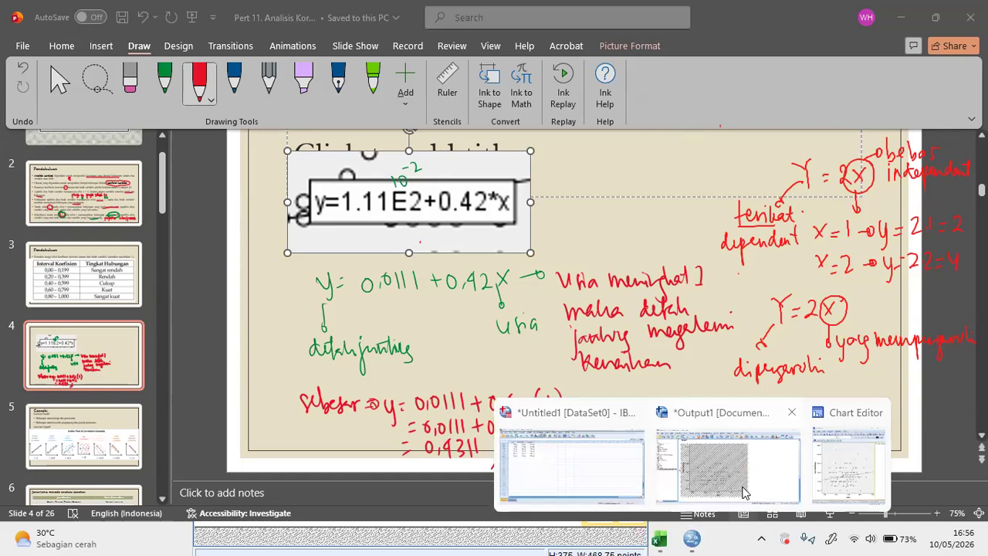
left_click(724, 473)
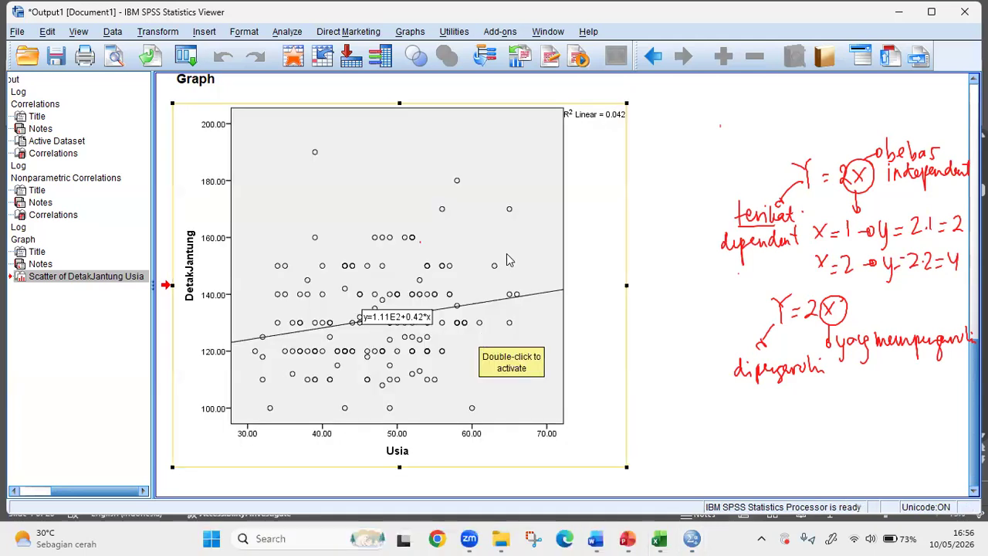
scroll(512, 407, "up", 5)
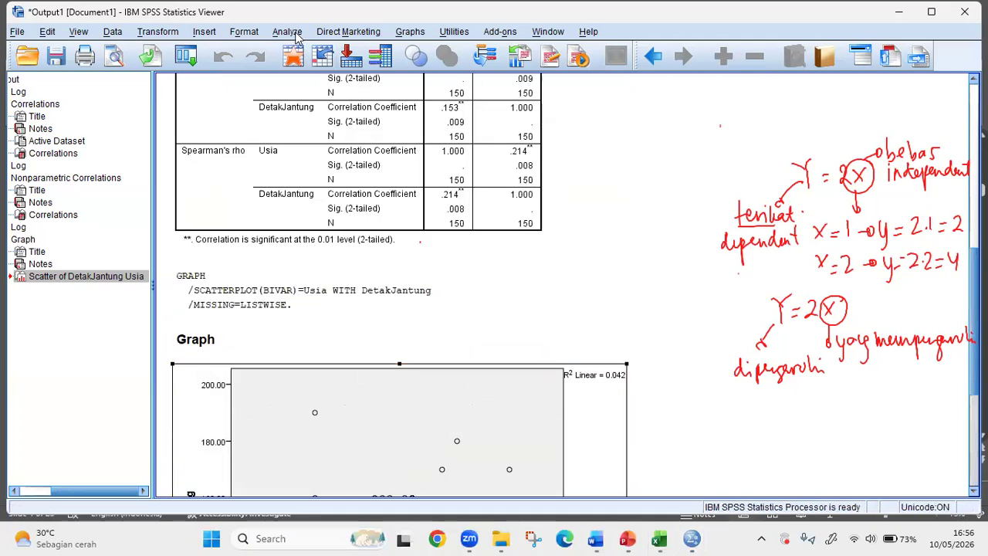
left_click(296, 32)
mouse_move(307, 49)
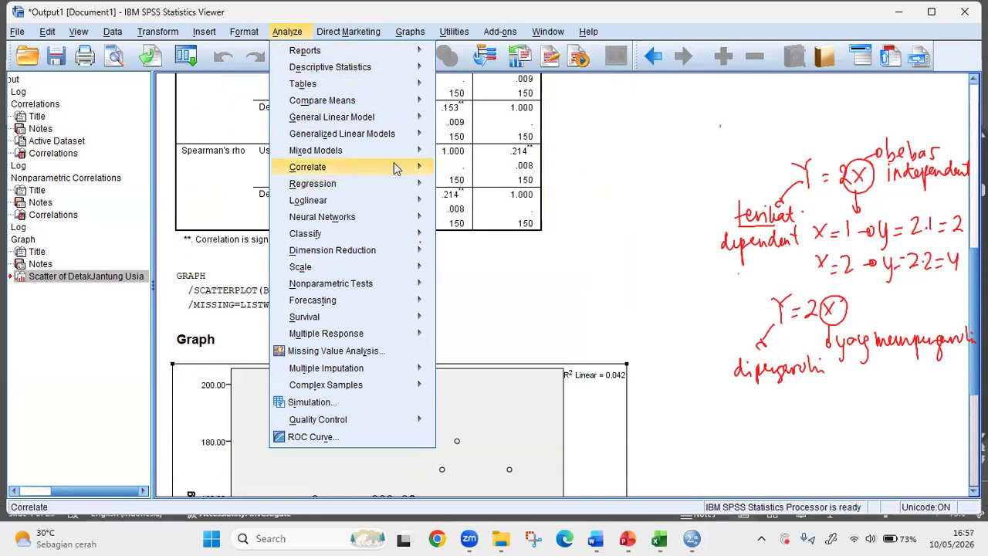
left_click(457, 168)
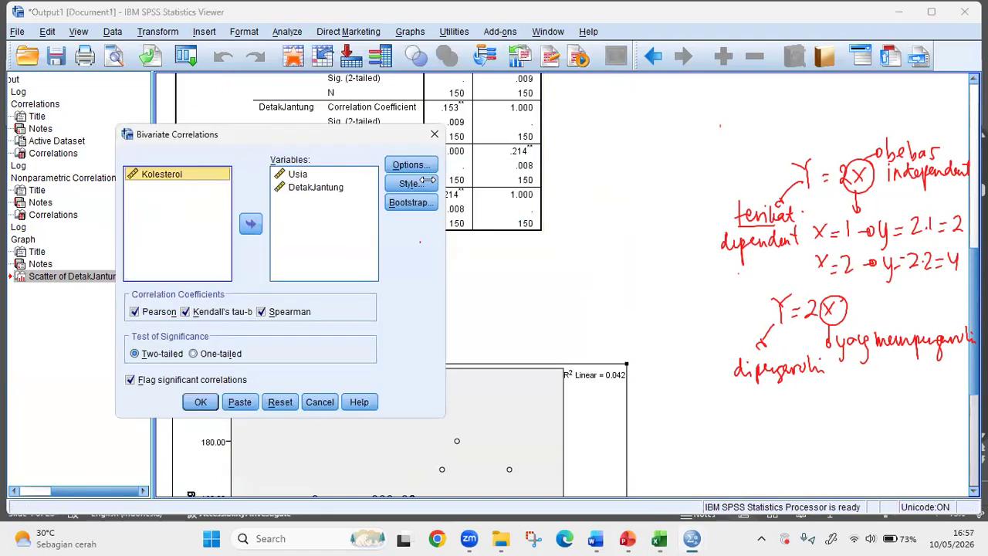
left_click(309, 187)
left_click(251, 224)
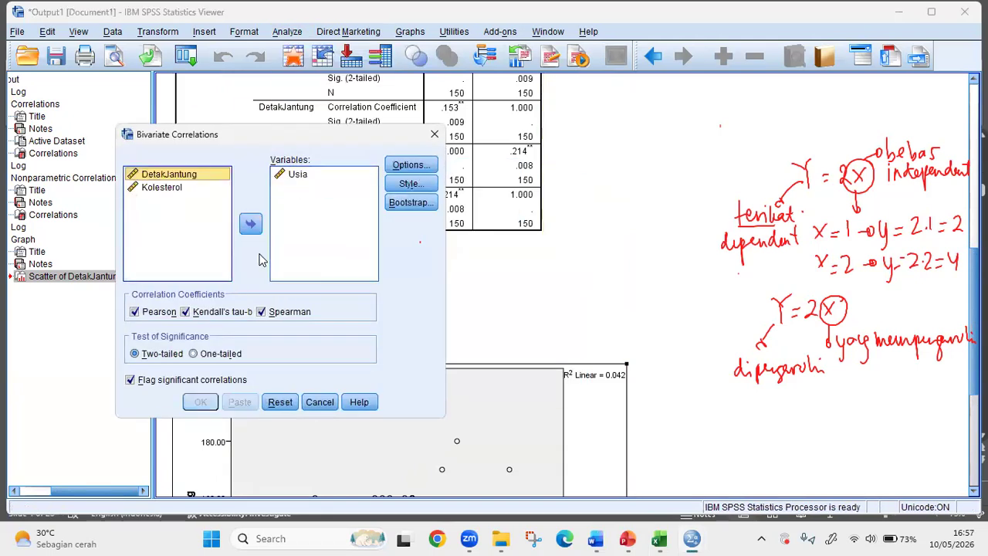
left_click(171, 187)
left_click(251, 224)
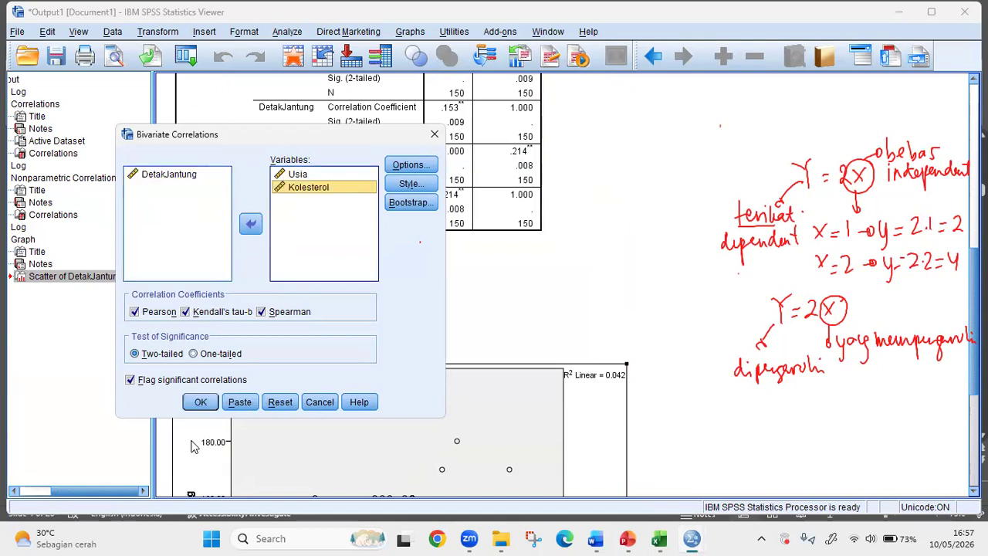
left_click(200, 402)
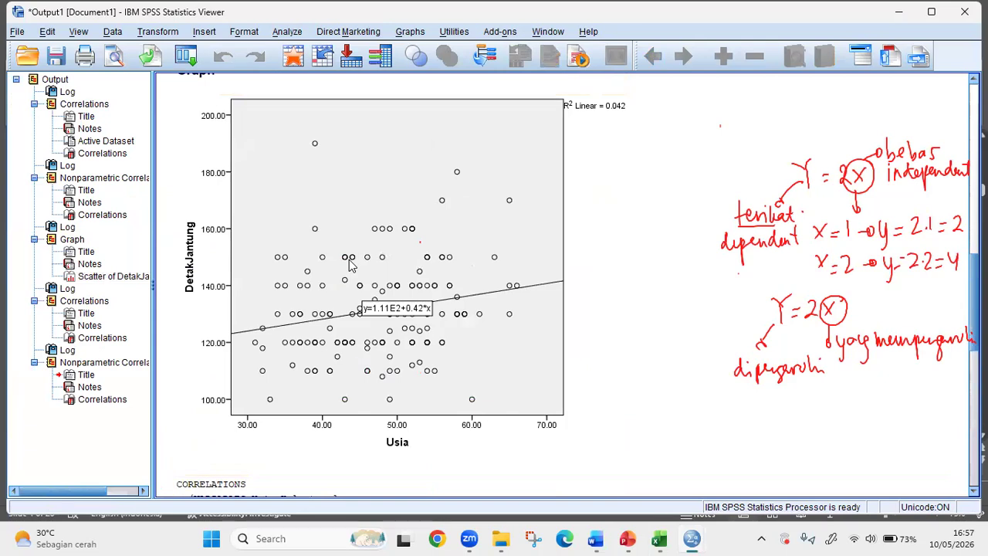
- Generate a simple scatterplot with Kolesterol on the Y axis and Usia on the X axis
left_click(410, 31)
mouse_move(478, 124)
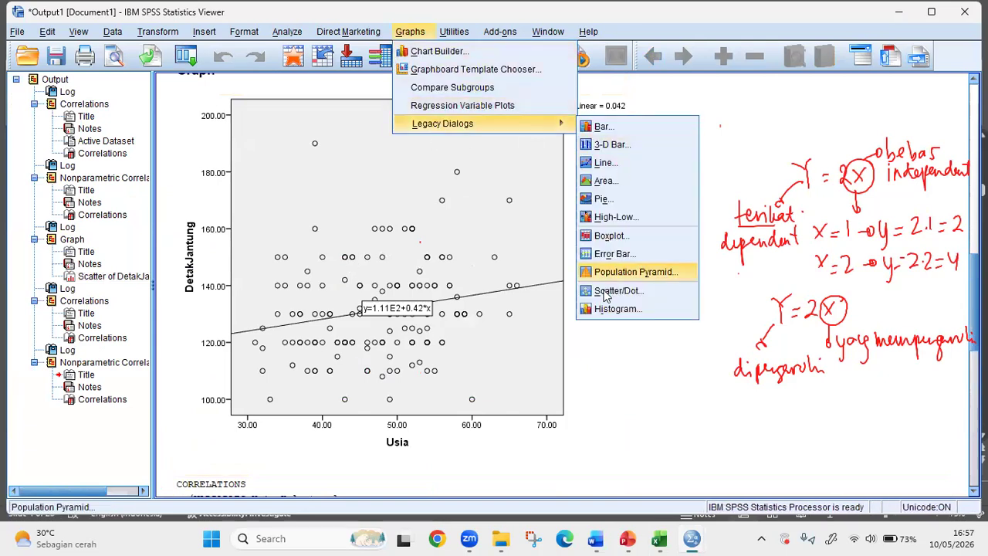
left_click(606, 291)
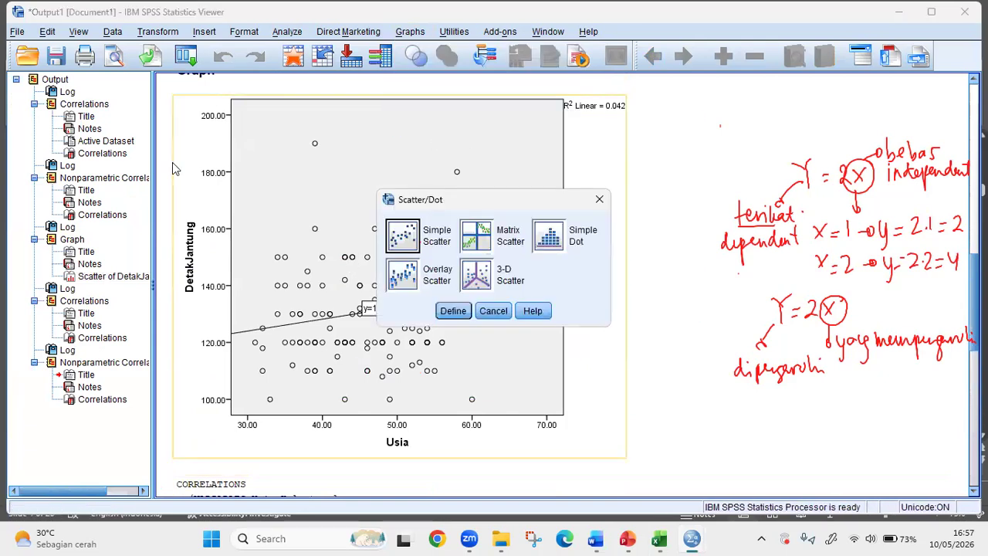
left_click(454, 310)
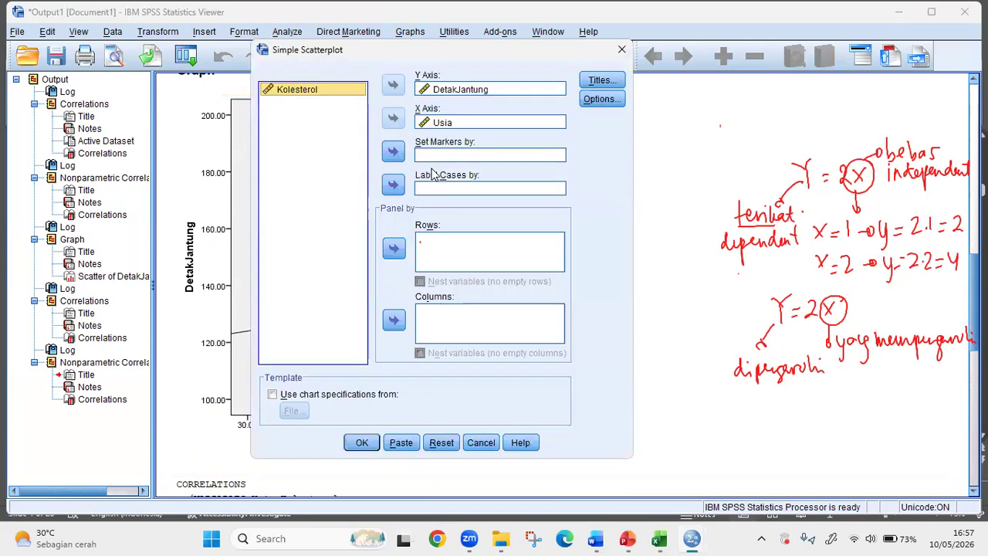
left_click(393, 85)
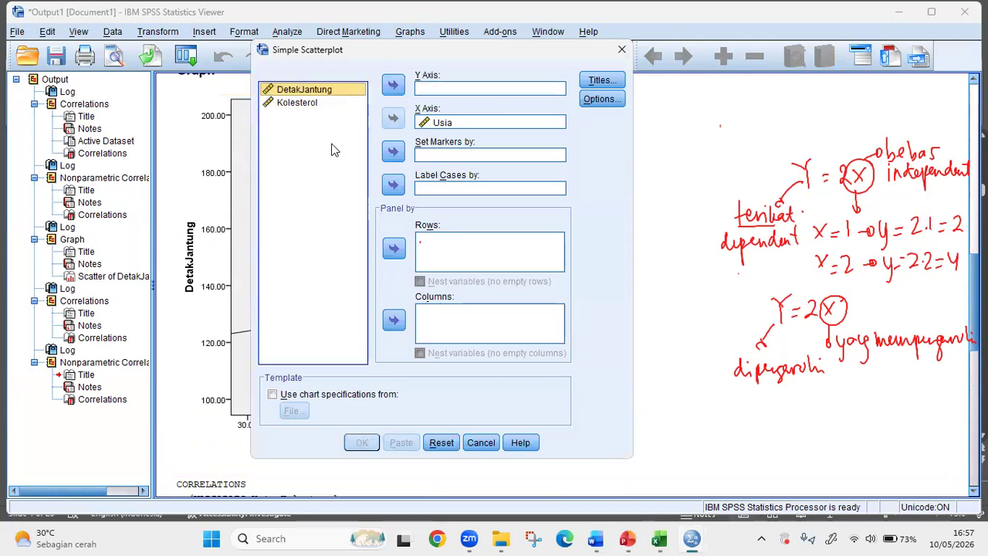
double_click(298, 102)
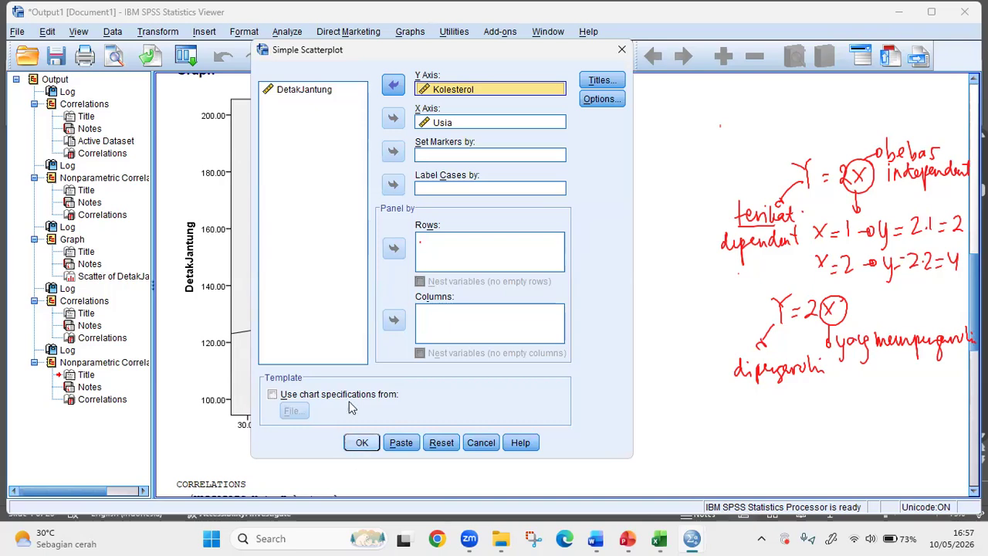
left_click(363, 442)
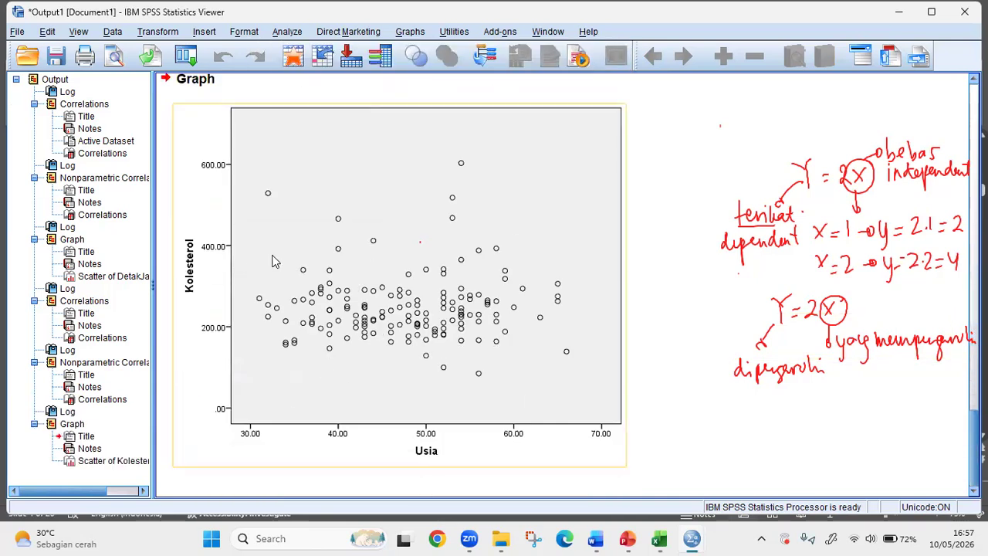
- Add a linear fit line to the Kolesterol versus Usia scatterplot and return to the output viewer
left_click(340, 235)
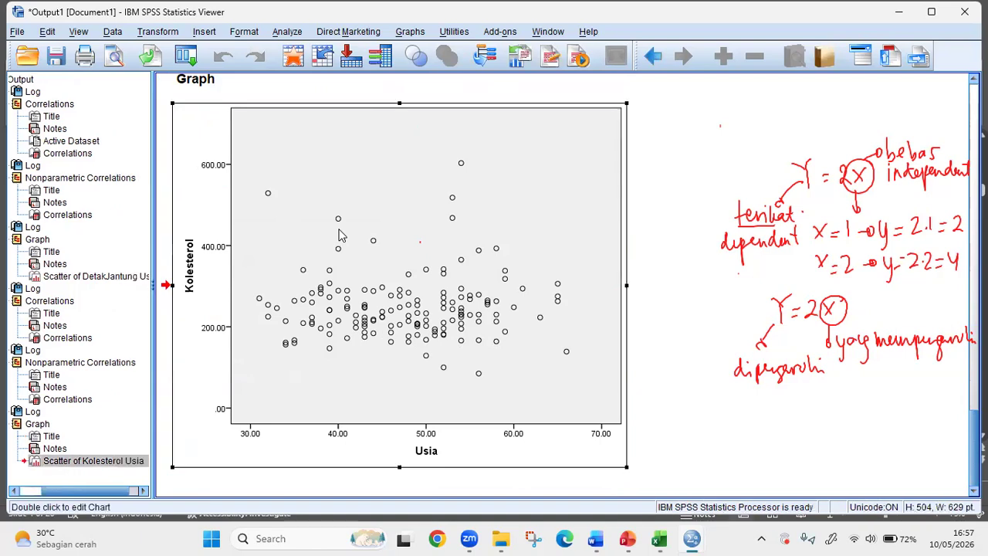
double_click(309, 284)
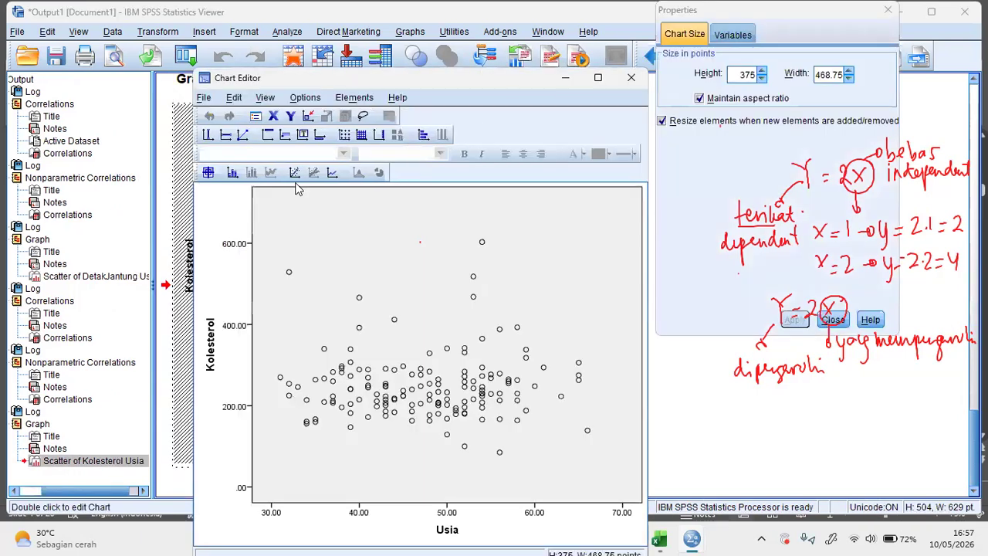
left_click(294, 172)
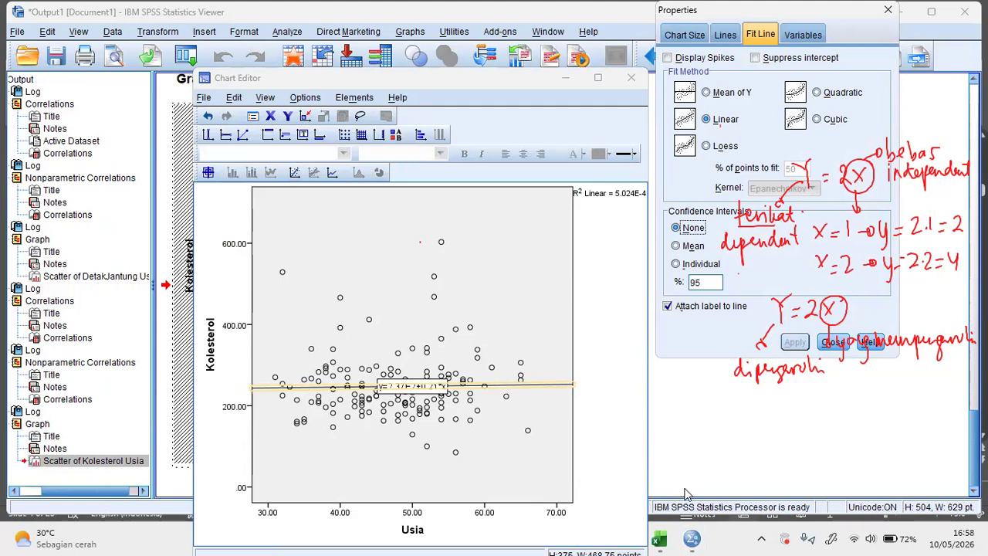
left_click(690, 539)
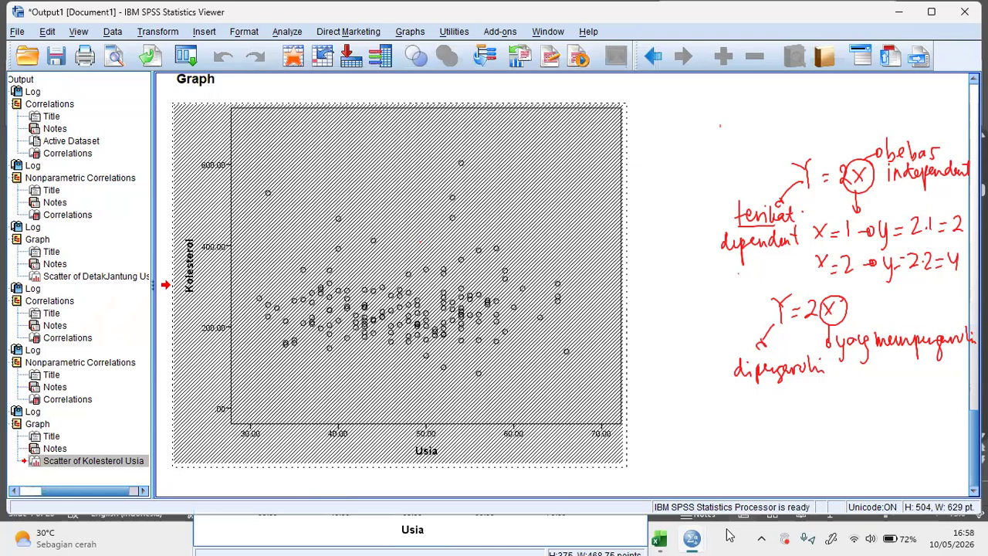
- Switch to the Word job sheet on Uji Korelasi and clear all red handwritten annotations from the screen
left_click(598, 539)
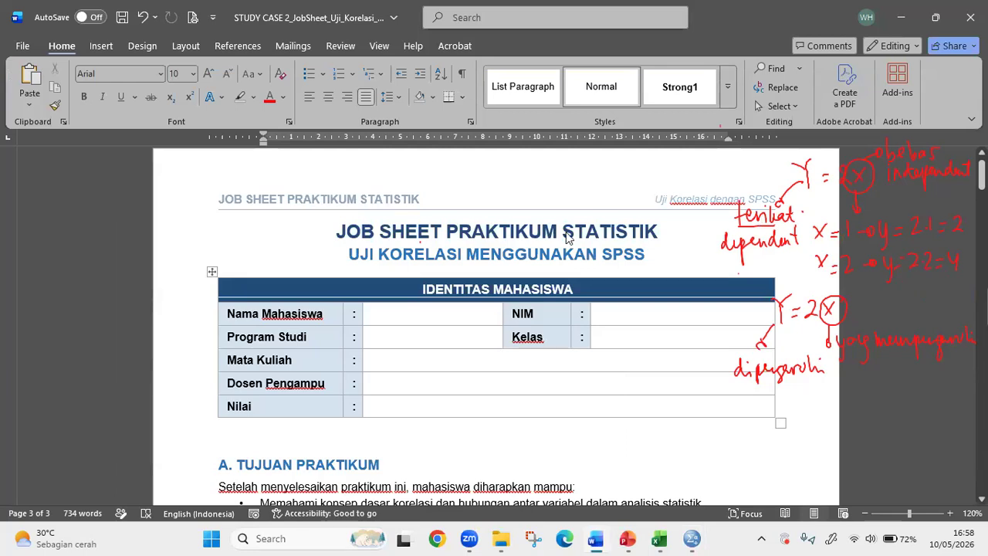
left_click(26, 425)
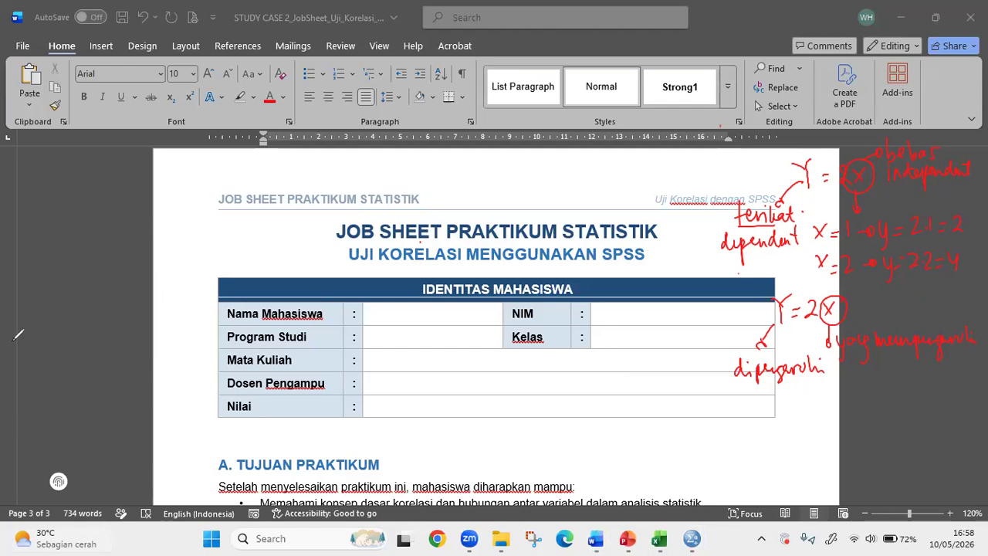
left_click(86, 362)
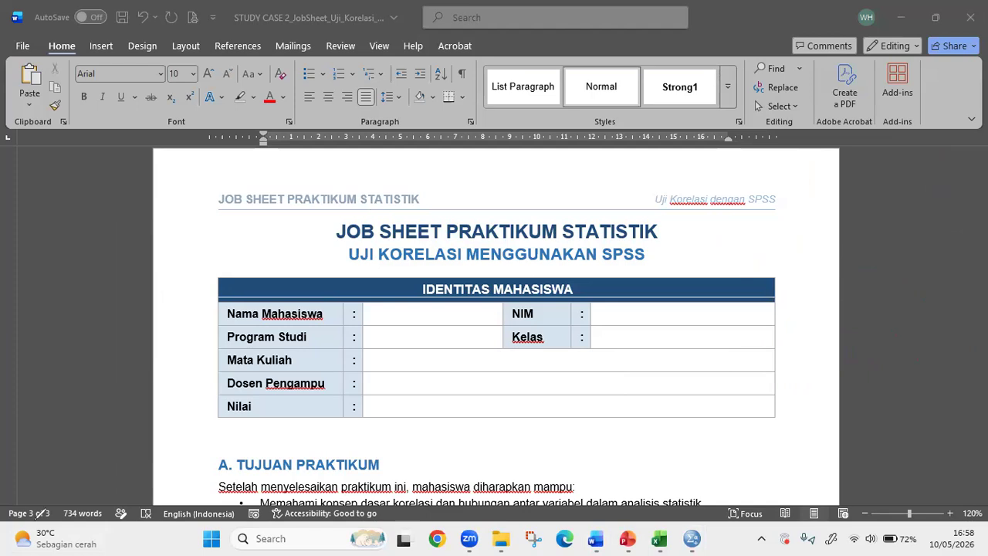
- Review the job sheet from the student identity table through the correlation guides and Pearson result tables to section F
scroll(477, 255, "down", 1)
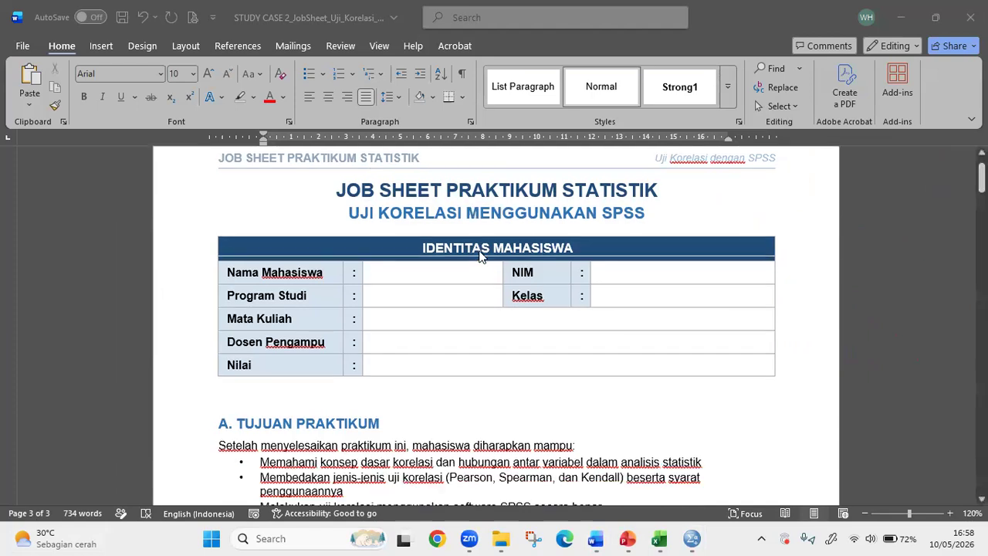
scroll(485, 278, "down", 20)
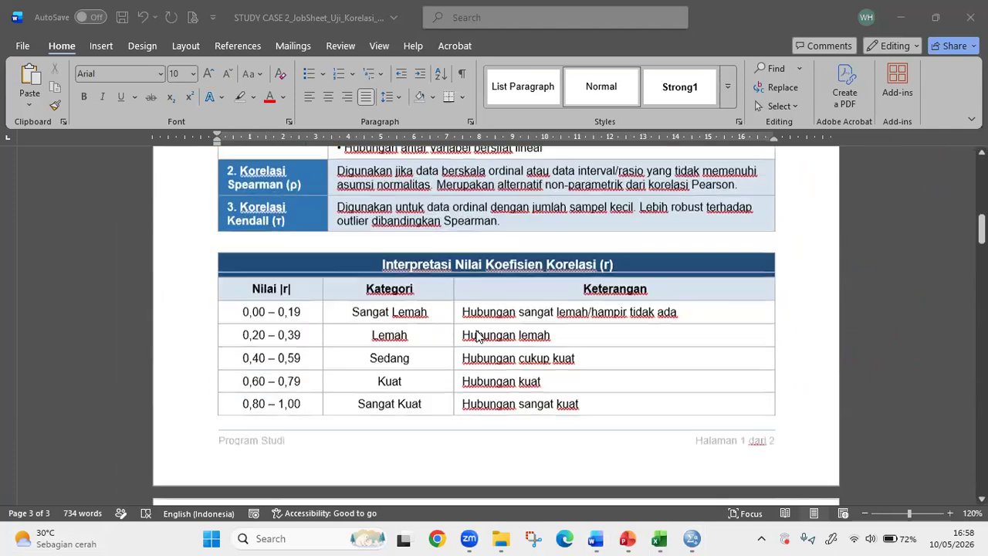
scroll(477, 338, "down", 20)
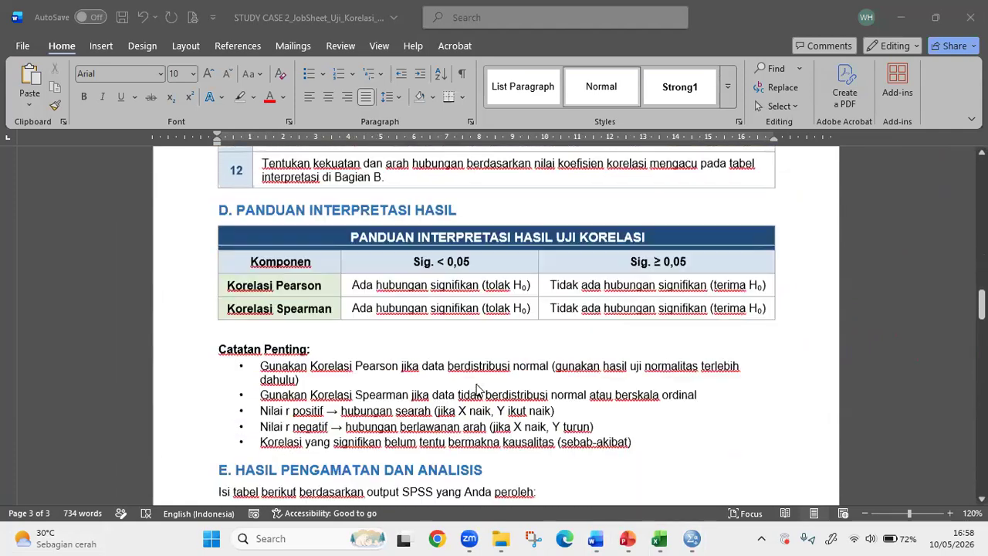
scroll(476, 390, "down", 7)
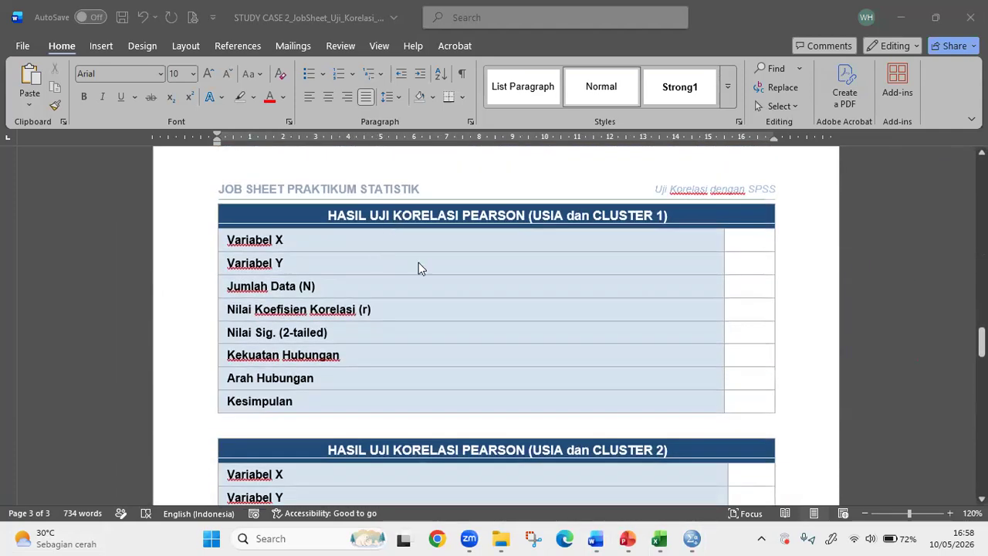
left_click(578, 308)
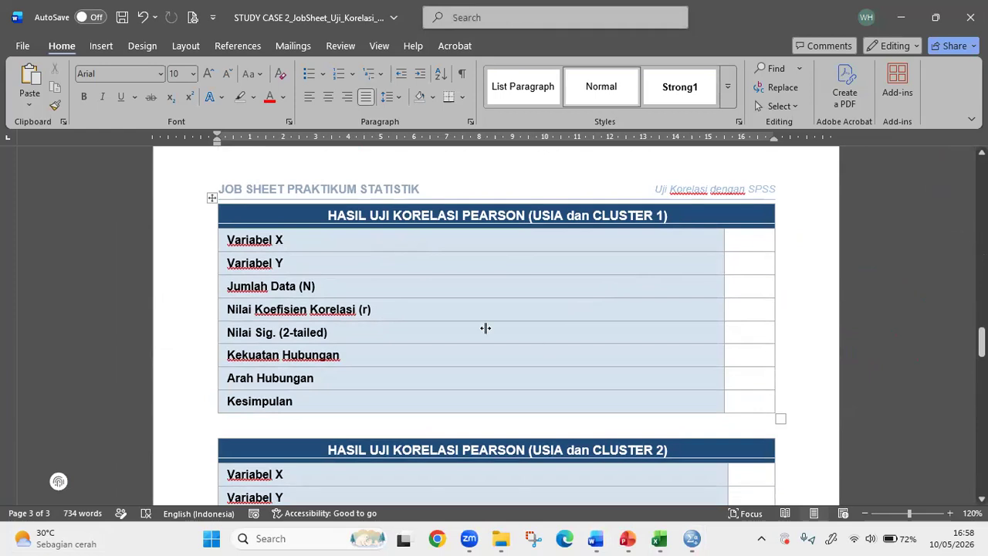
scroll(486, 327, "down", 10)
scroll(248, 244, "up", 1)
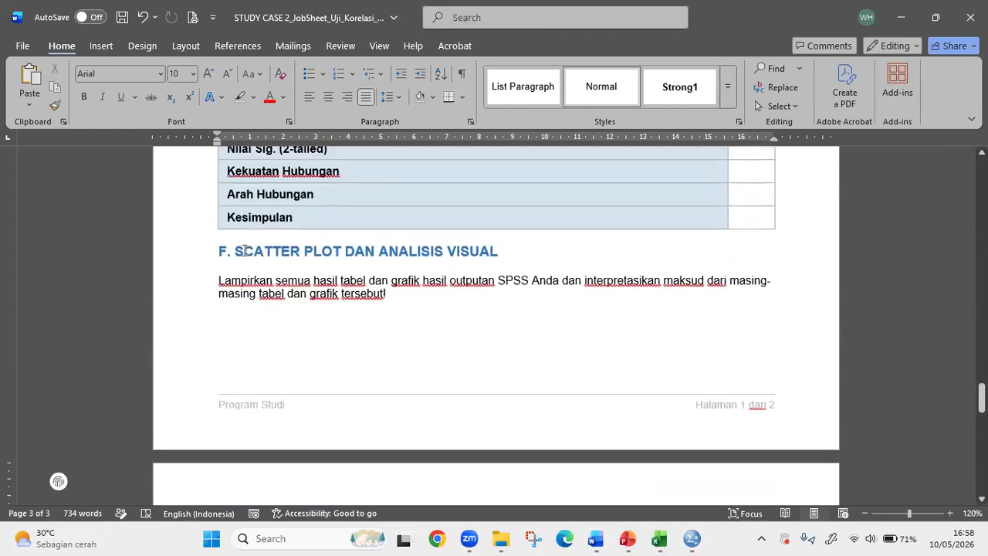
- Examine the instruction under F. Scatter Plot dan Analisis Visual, highlighting the word "interpretasikan"
left_click_drag(246, 251, 510, 274)
left_click_drag(337, 281, 456, 291)
left_click(404, 309)
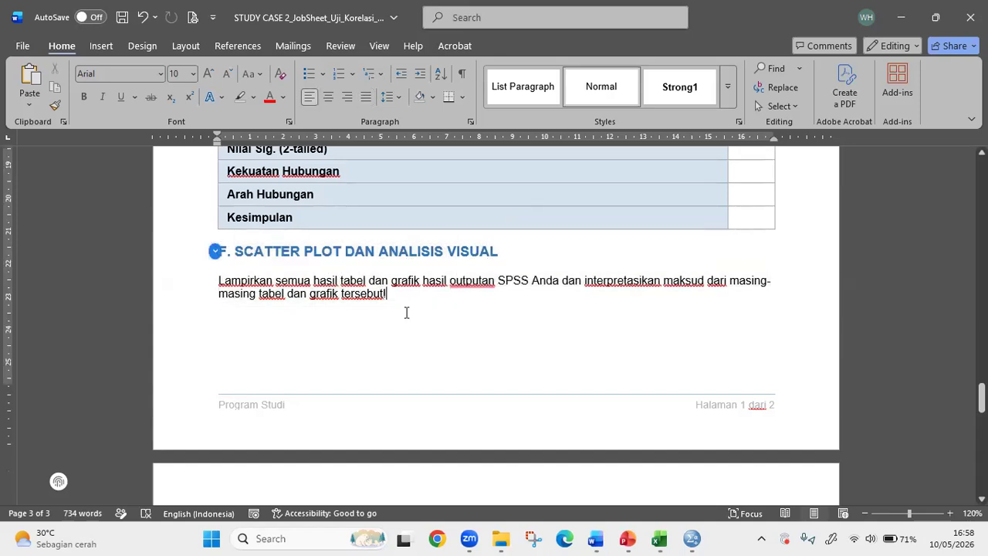
scroll(404, 312, "down", 4)
scroll(396, 312, "up", 1)
scroll(685, 221, "up", 2)
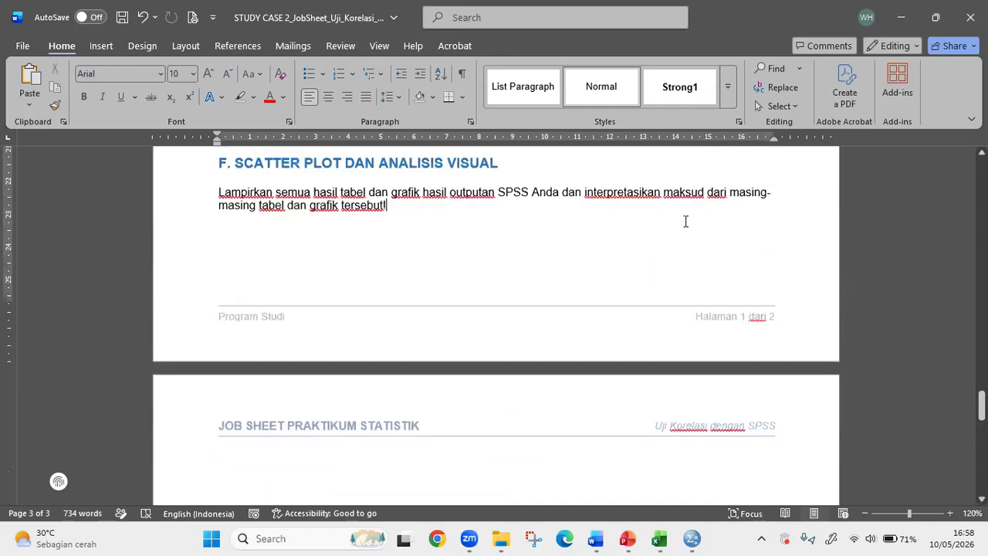
double_click(653, 198)
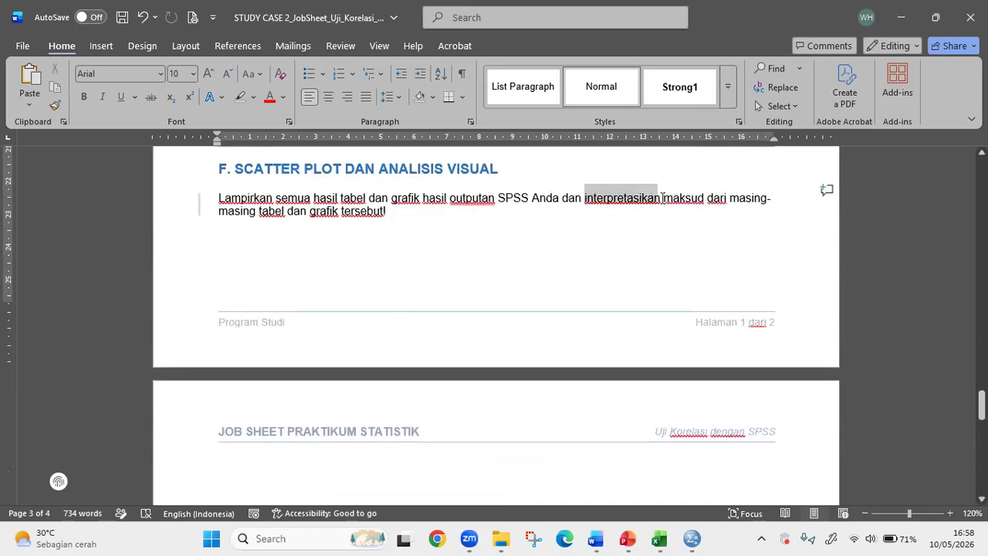
left_click(631, 241)
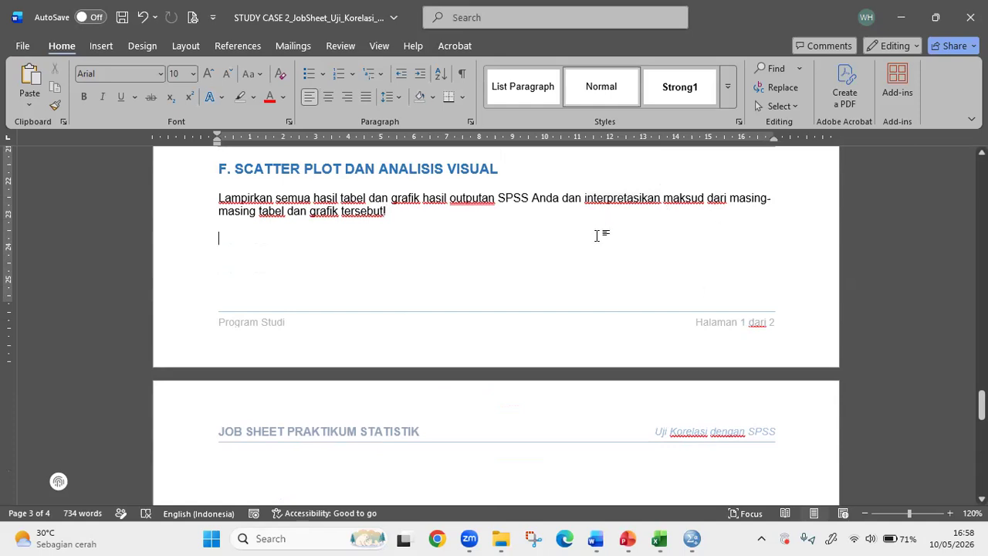
- Examine the instruction under G. Kesimpulan, highlighting the phrases from "semua hasil praktikum Anda" and "dengan permasalahan pada riiil condition"
scroll(521, 280, "down", 4)
scroll(394, 351, "down", 2)
left_click(350, 317)
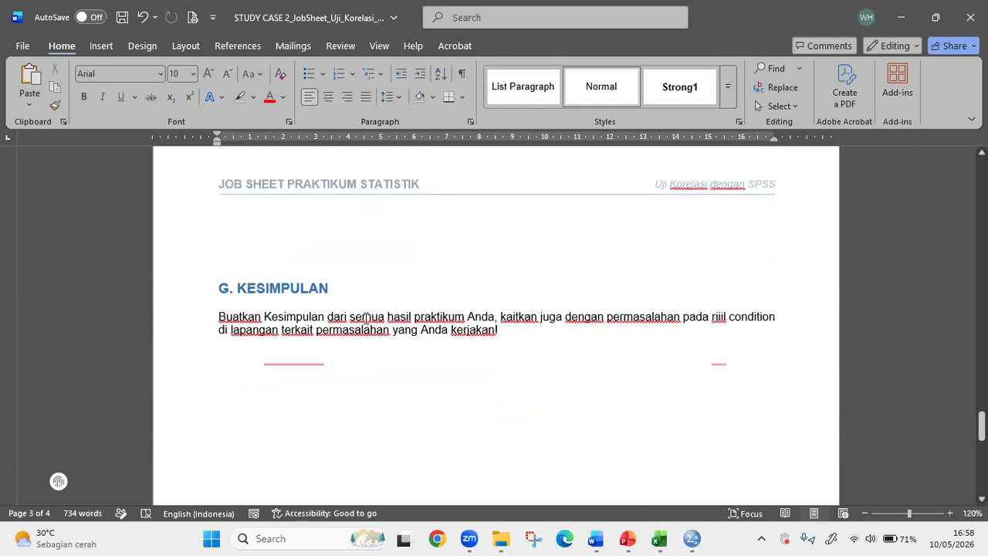
left_click(519, 334, "shift")
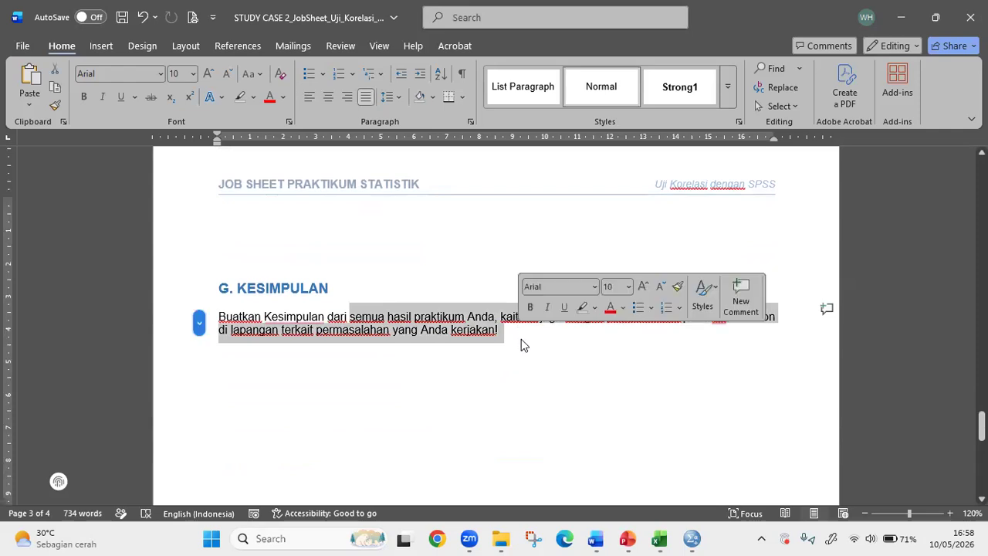
left_click(512, 338)
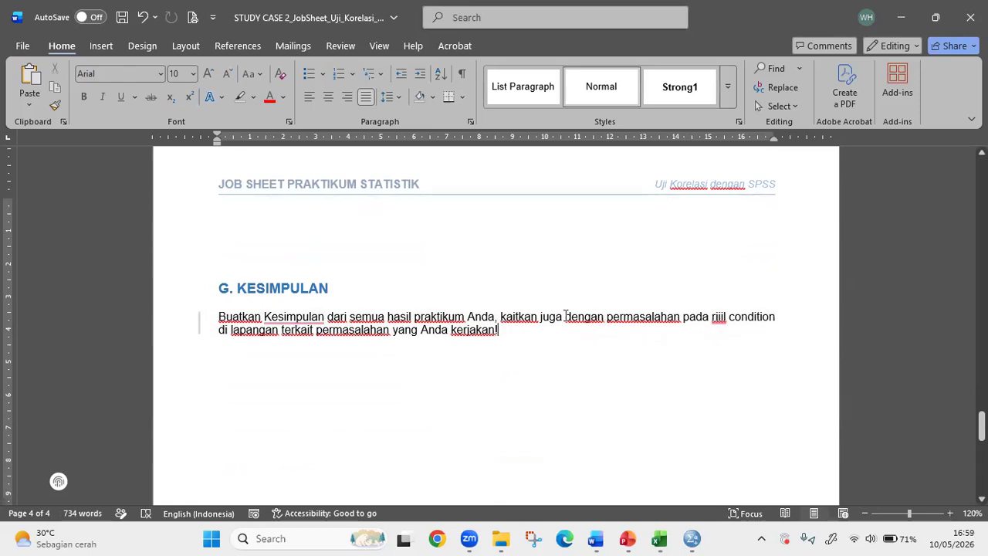
left_click_drag(568, 317, 752, 316)
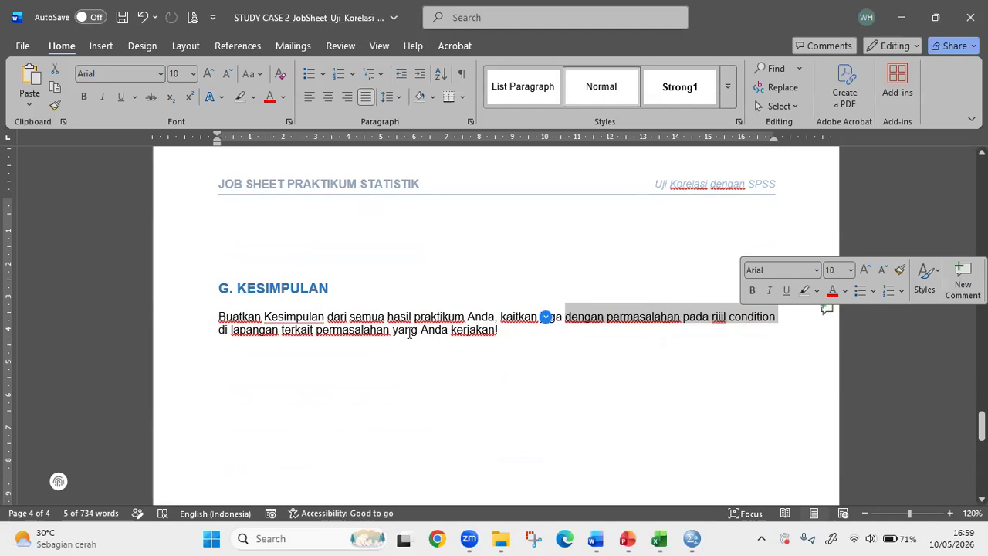
left_click(565, 409)
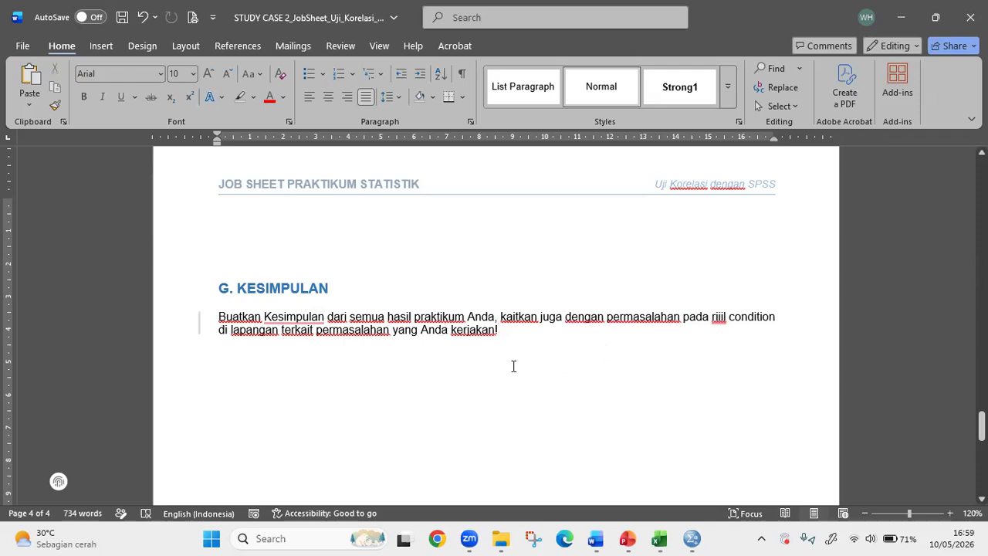
left_click(476, 339)
scroll(618, 342, "down", 8)
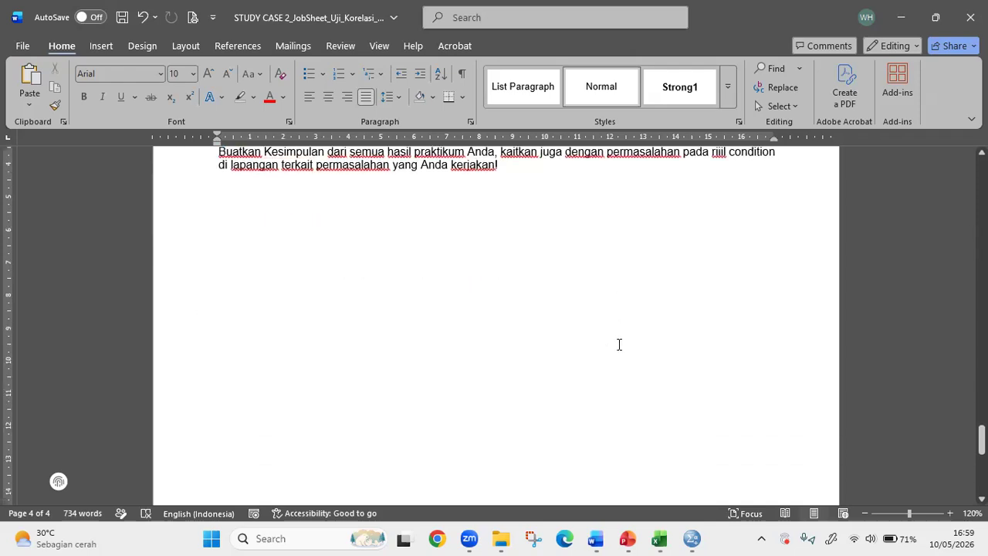
scroll(616, 353, "up", 10)
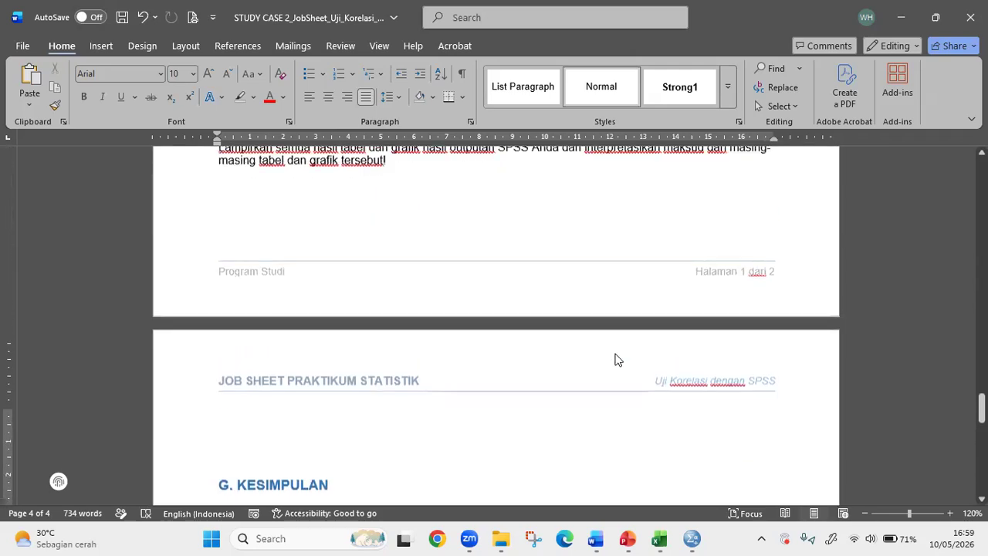
scroll(615, 353, "down", 3)
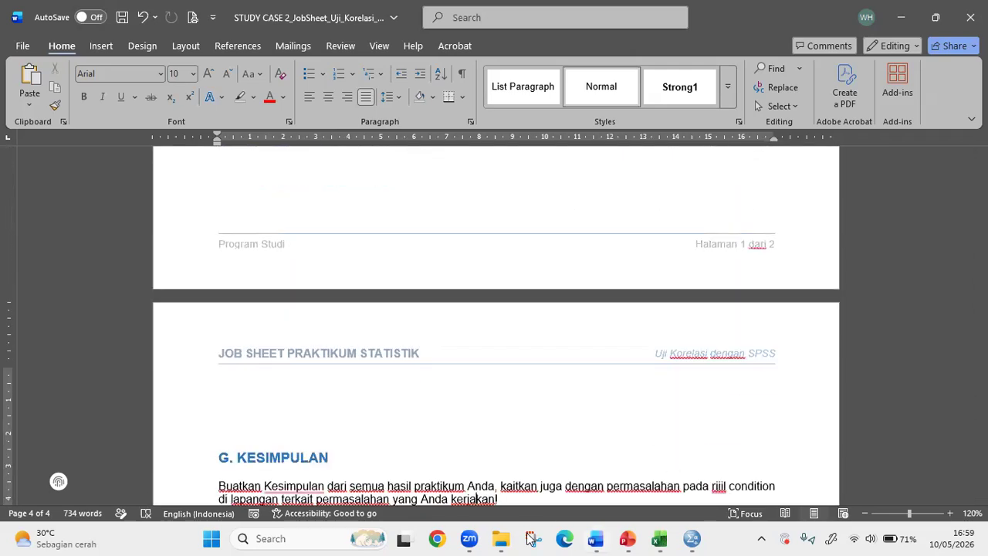
mouse_move(470, 538)
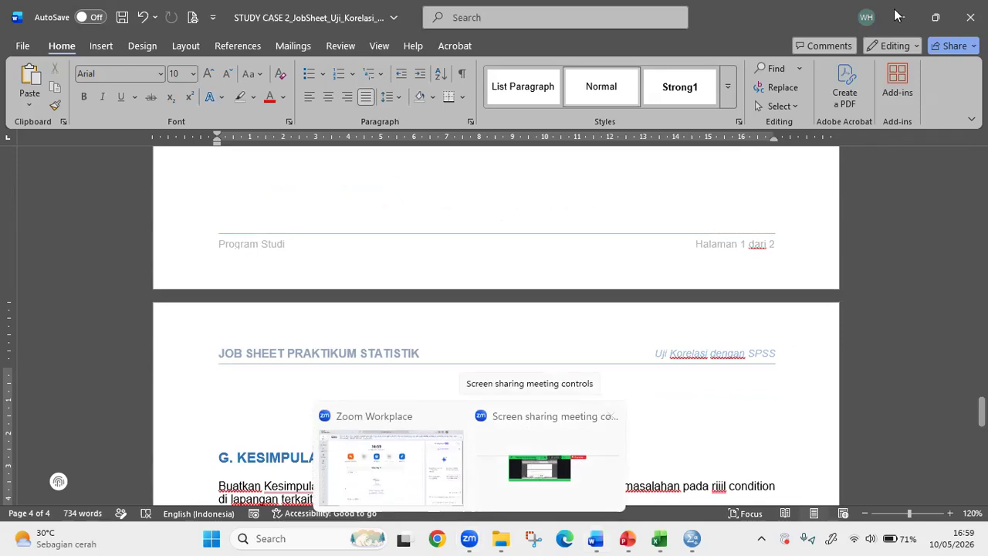